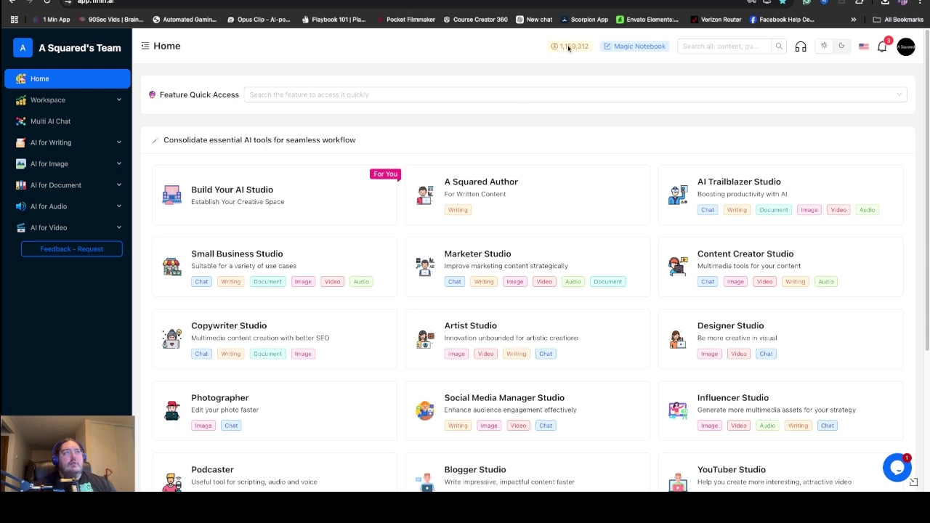
Step: Highlight and then clear the 1,159,312 credit balance, then scroll through the page
mouse_move(590, 48)
left_mouse_down()
mouse_move(539, 43)
mouse_move(586, 58)
left_mouse_up()
left_click(535, 68)
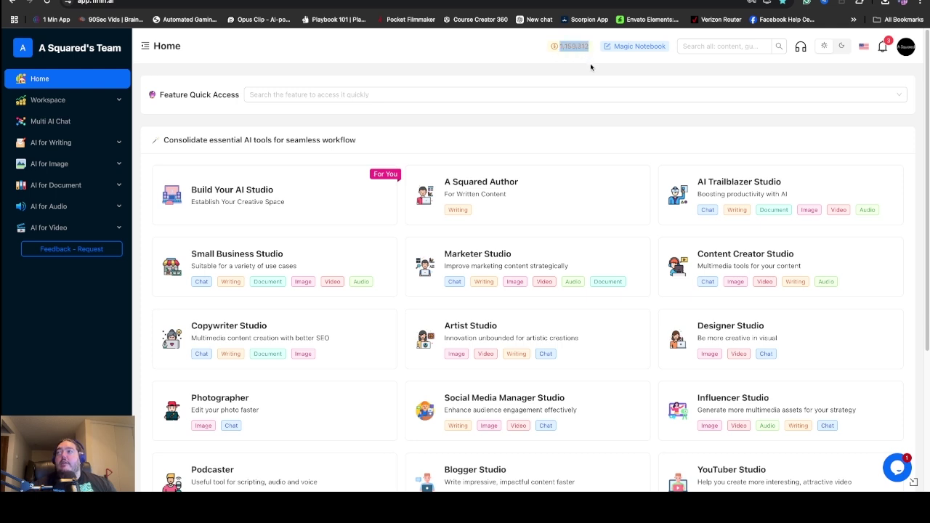
left_click(590, 67)
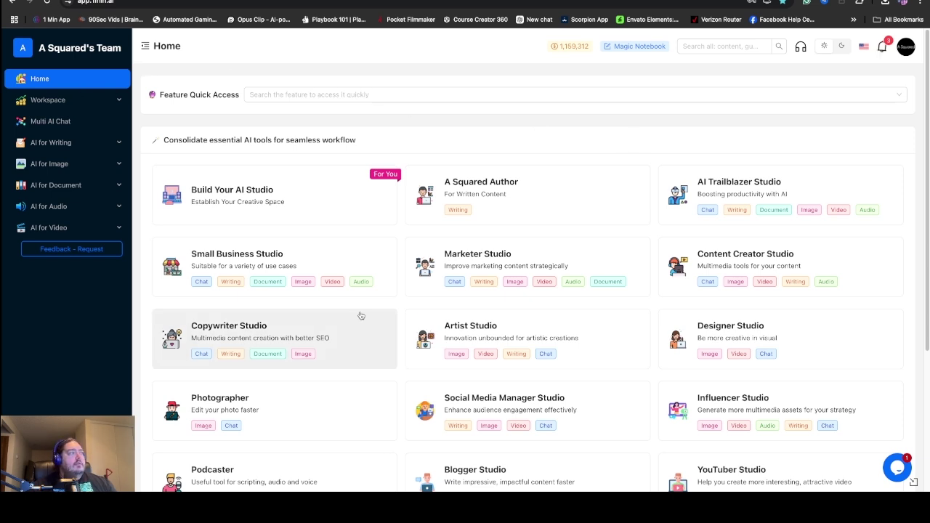
scroll(347, 371, "down", 1)
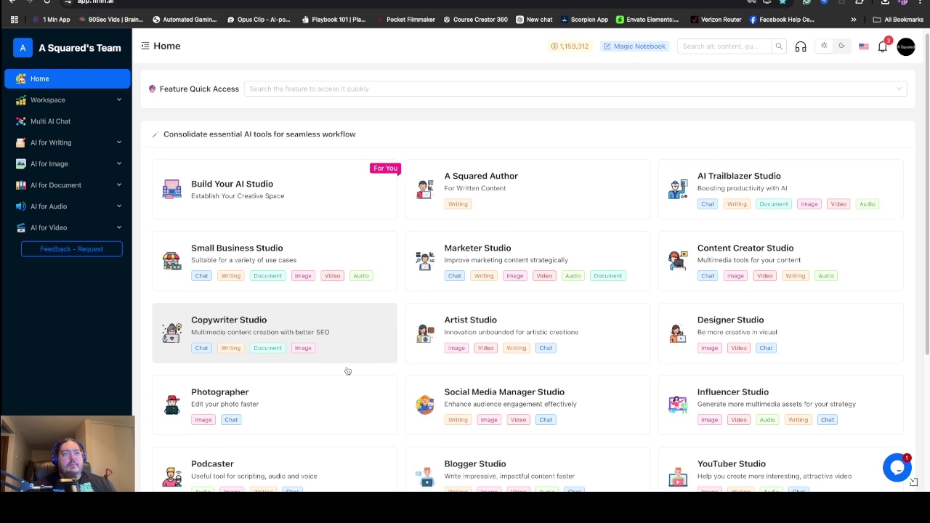
scroll(348, 371, "down", 2)
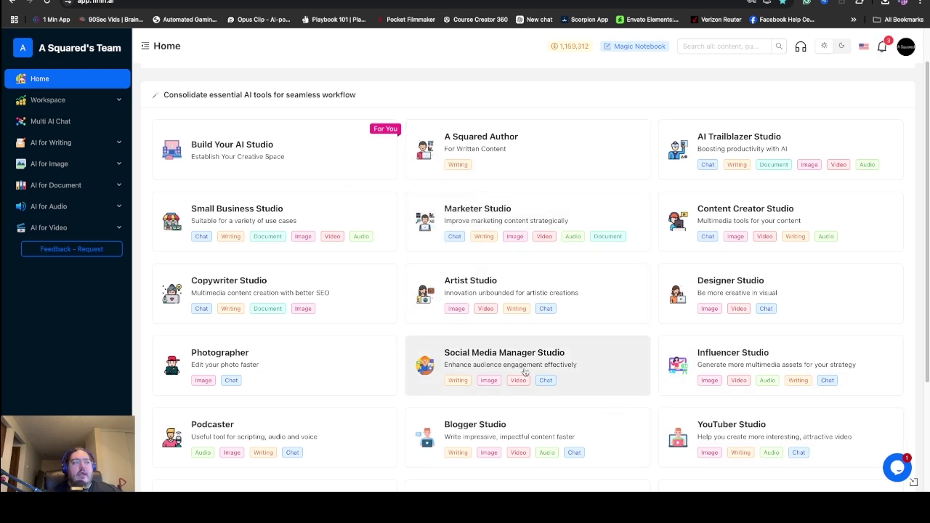
scroll(525, 372, "down", 2)
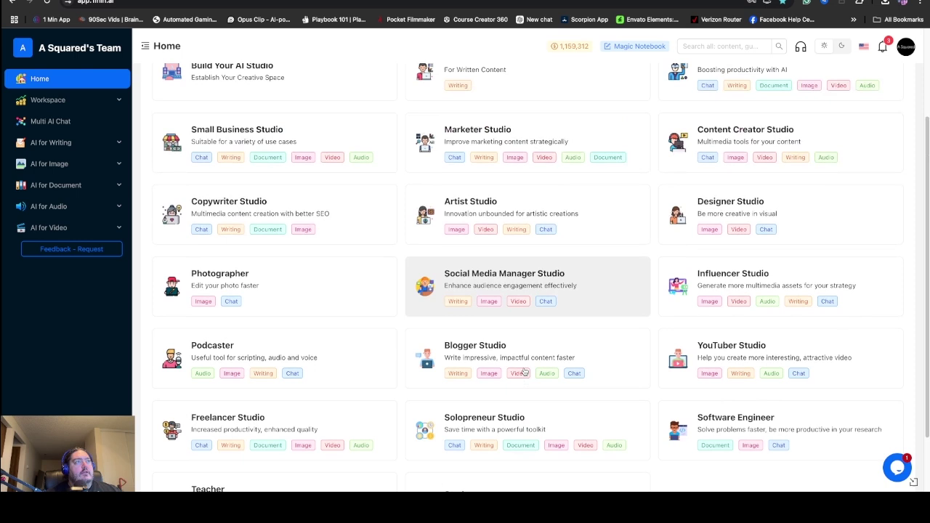
scroll(443, 140, "up", 1)
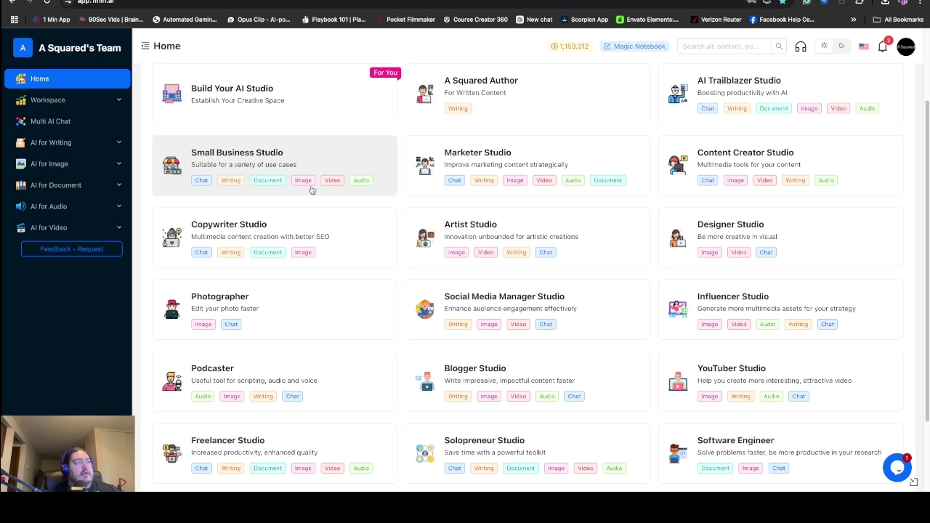
scroll(398, 330, "down", 2)
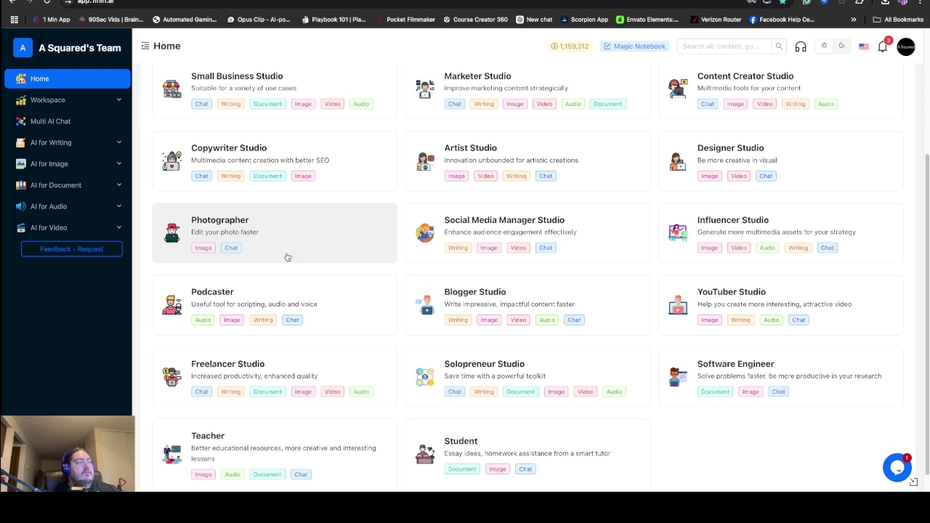
scroll(287, 257, "down", 1)
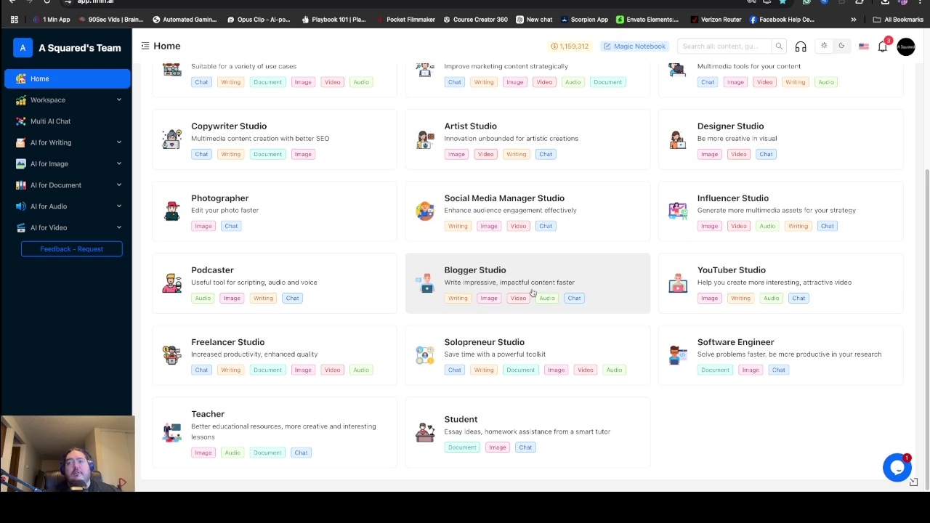
Step: Expand Workspace and go through the empty Brand Voice and Prompt lists to Multi AI Chat
left_click(93, 106)
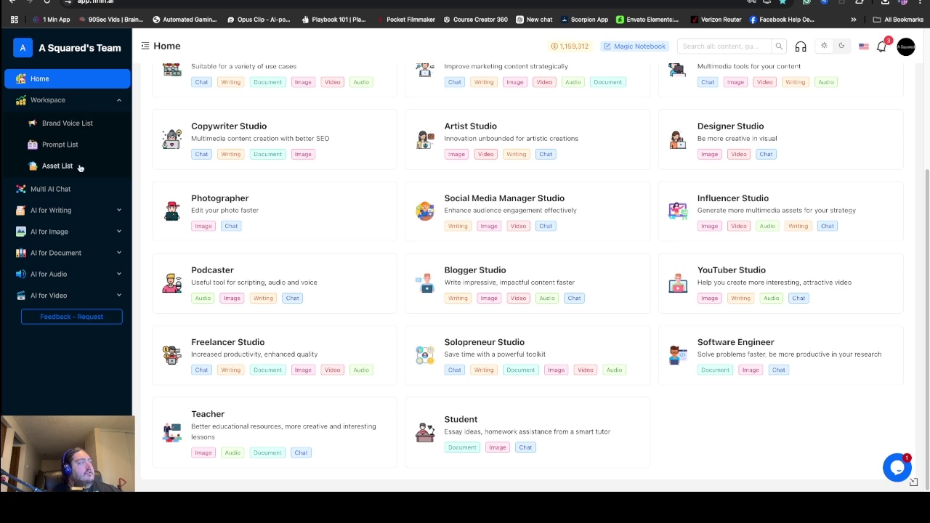
left_click(96, 127)
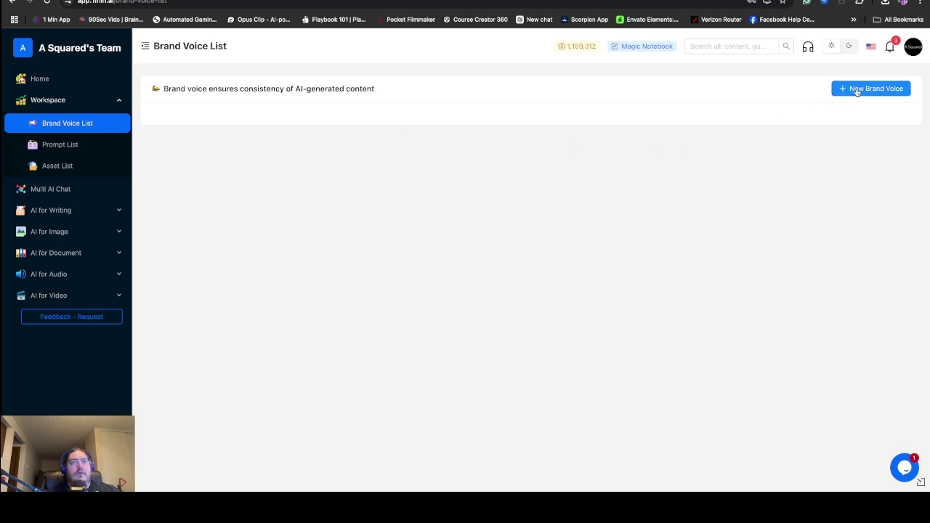
left_click(72, 148)
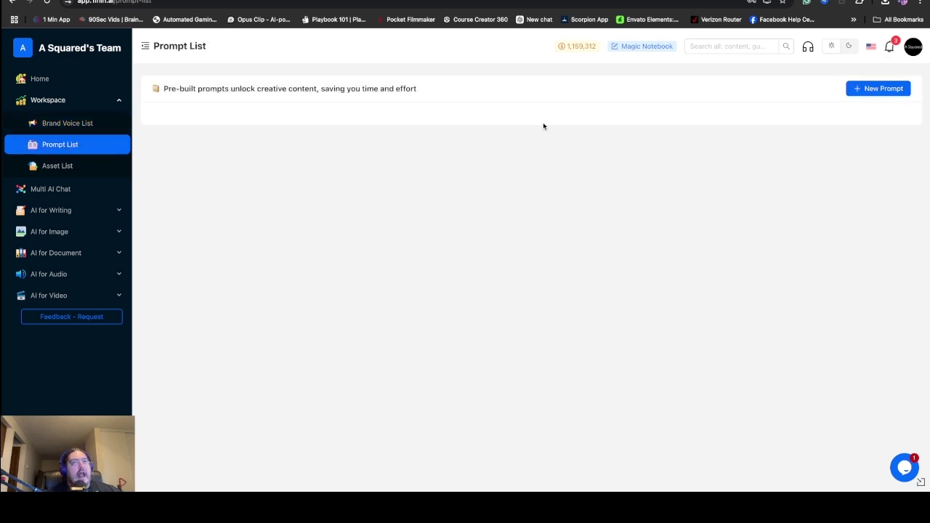
left_click(73, 191)
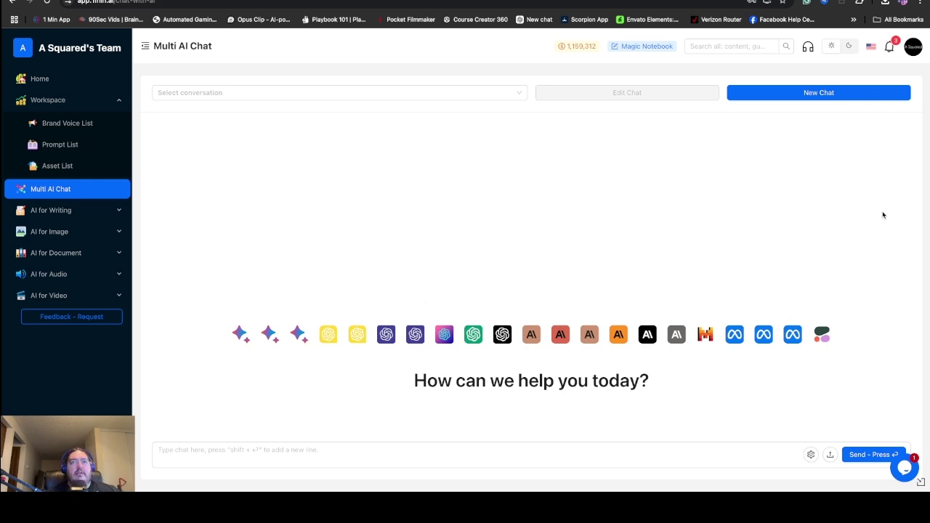
Step: Open the chat's model settings and deselect Claude 3.5 Sonnet, leaving no model chosen
left_click(359, 456)
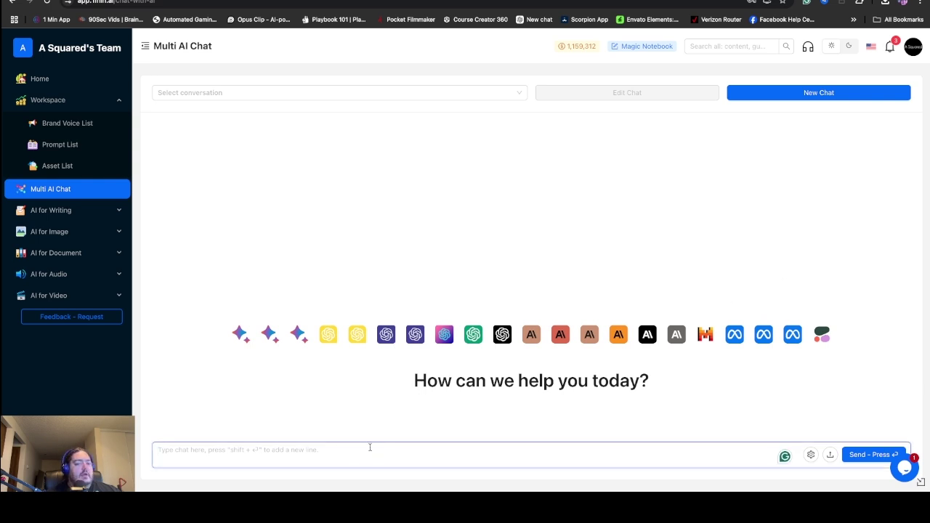
left_click(812, 456)
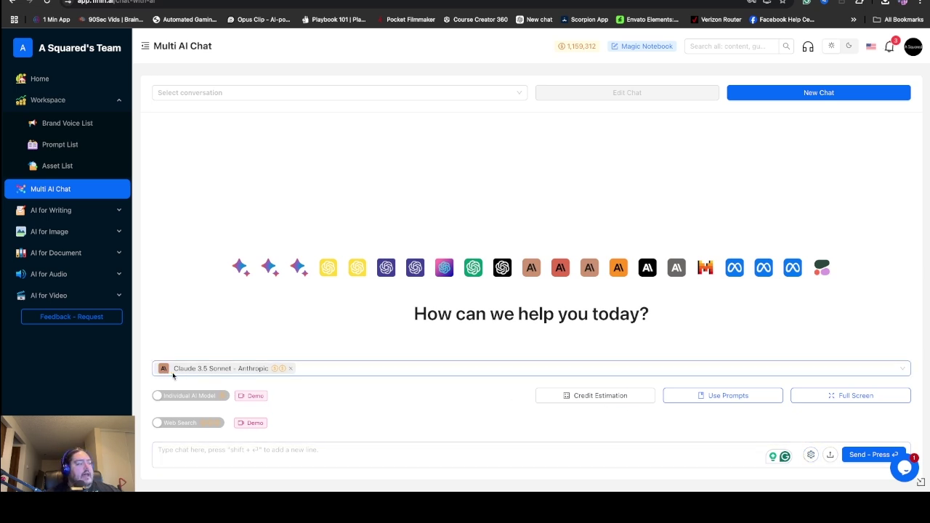
left_click(290, 369)
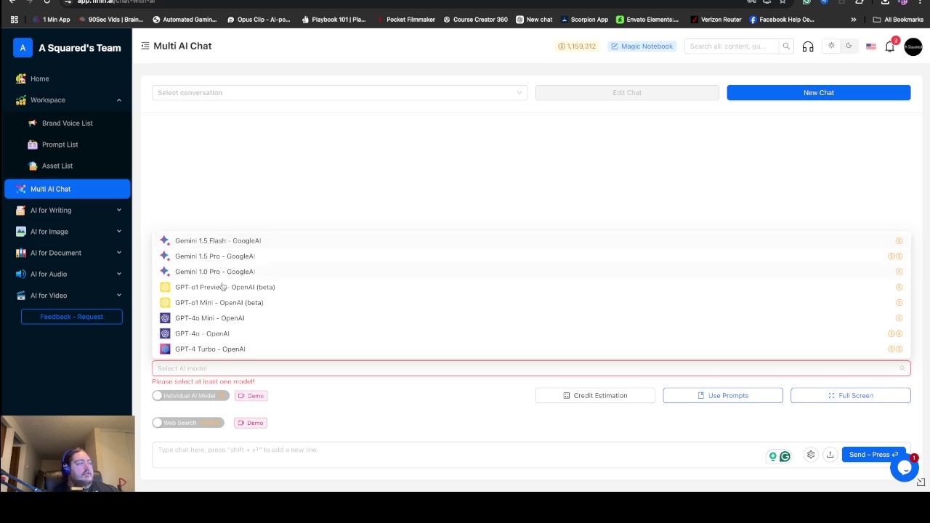
Step: Scroll through the dropdown of available AI models
scroll(221, 317, "down", 1)
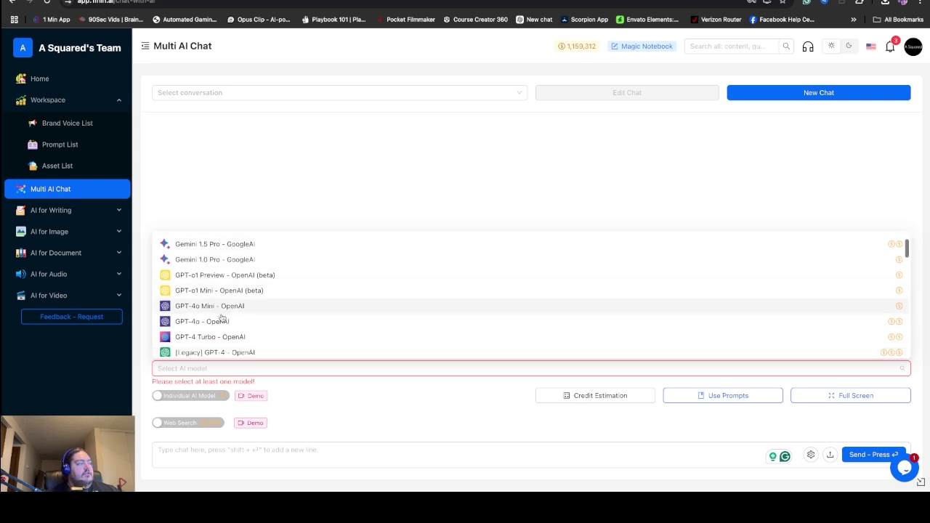
scroll(222, 317, "down", 1)
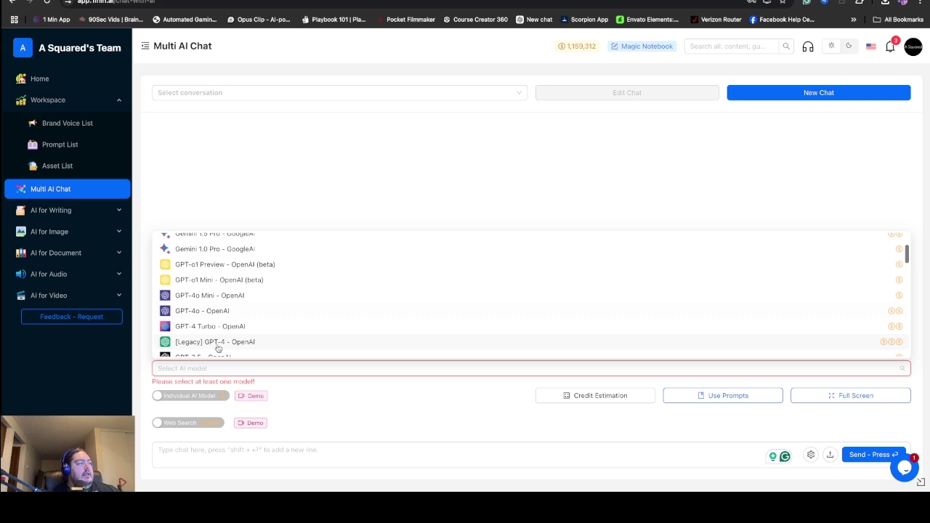
scroll(222, 324, "down", 1)
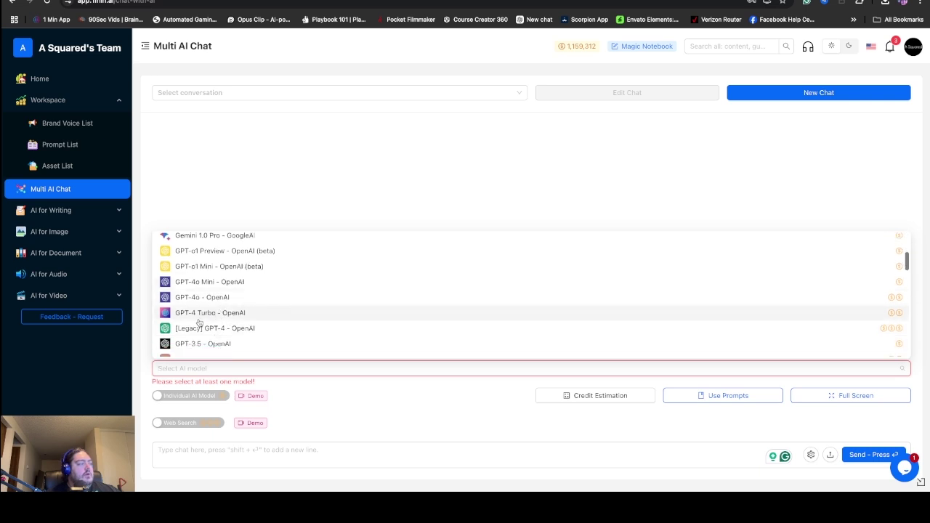
scroll(244, 314, "down", 3)
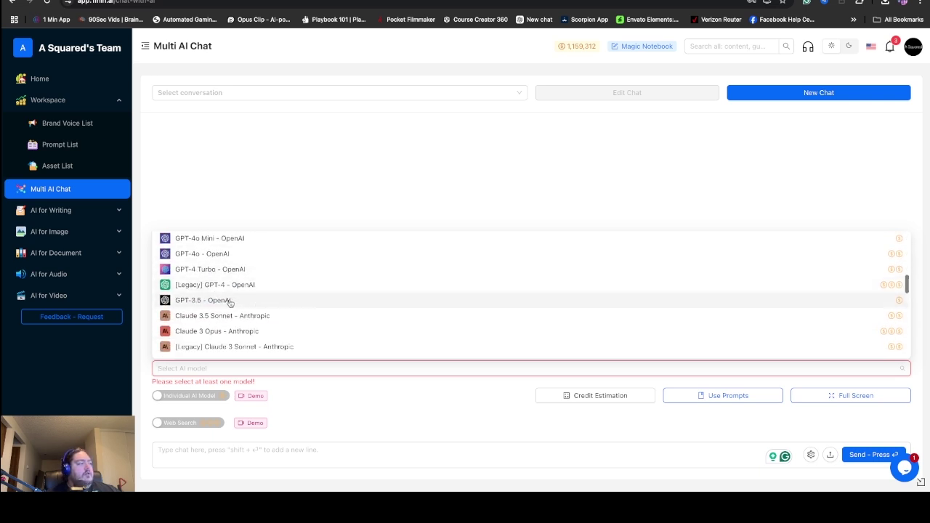
scroll(229, 302, "down", 3)
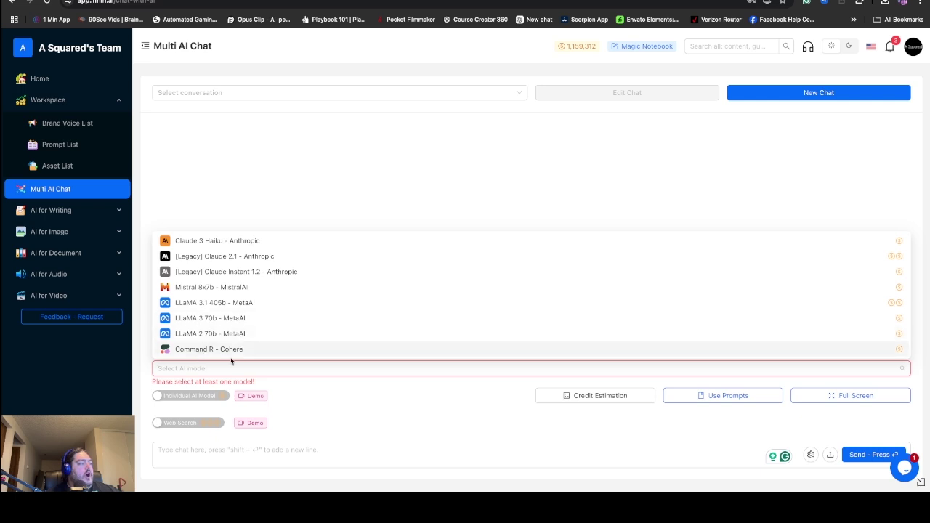
scroll(233, 300, "up", 3)
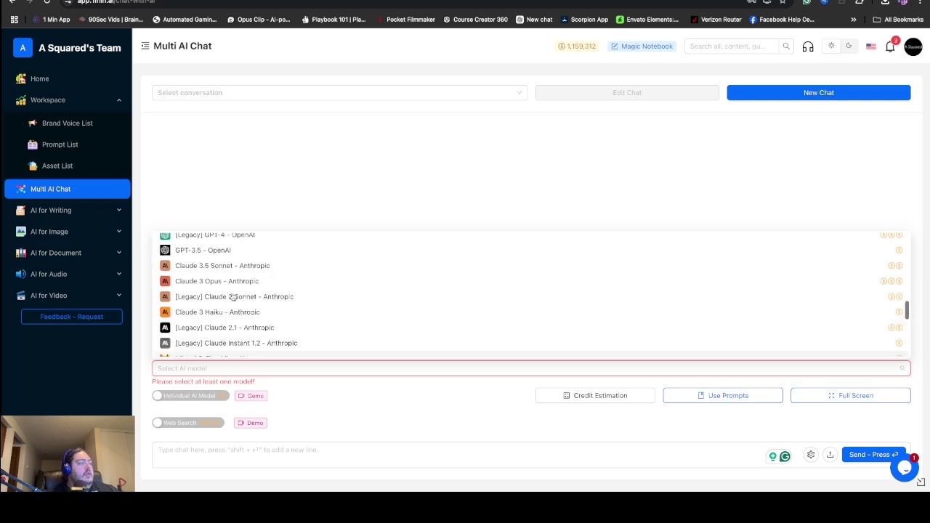
scroll(233, 297, "up", 2)
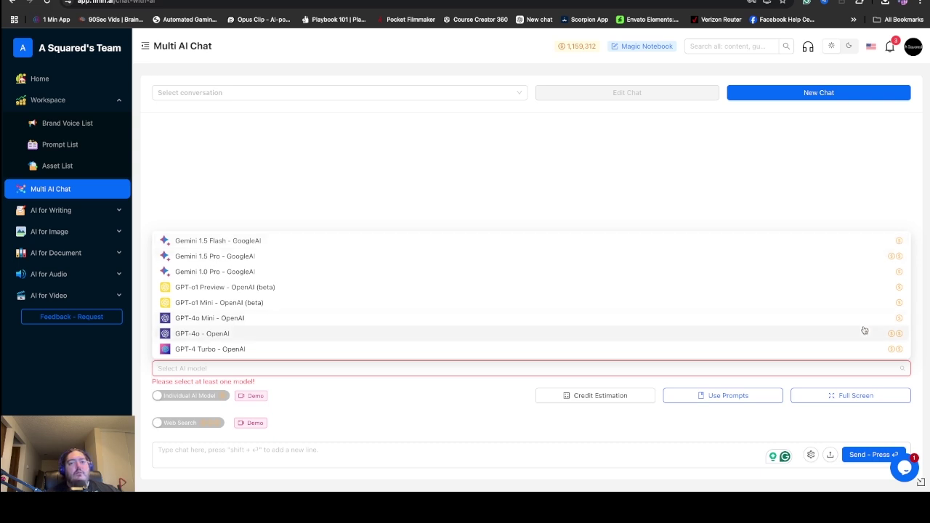
scroll(864, 330, "down", 3)
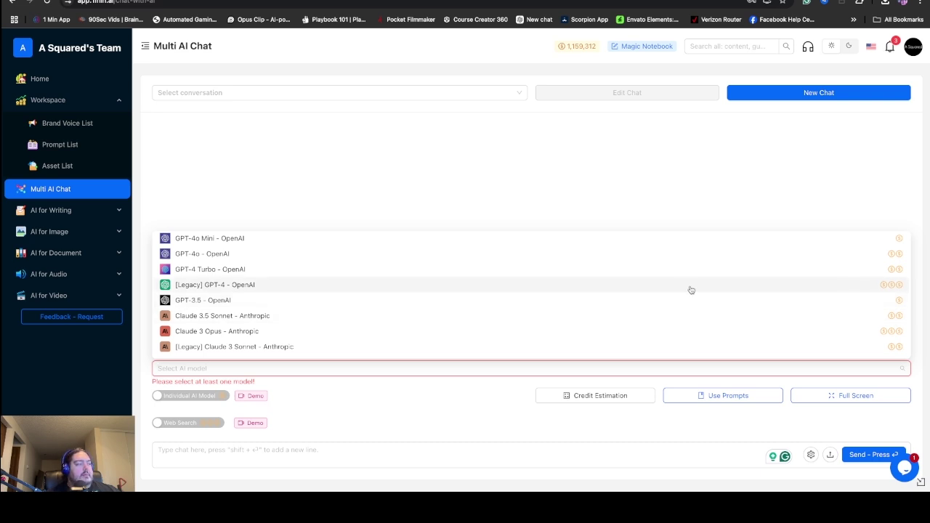
scroll(691, 290, "down", 4)
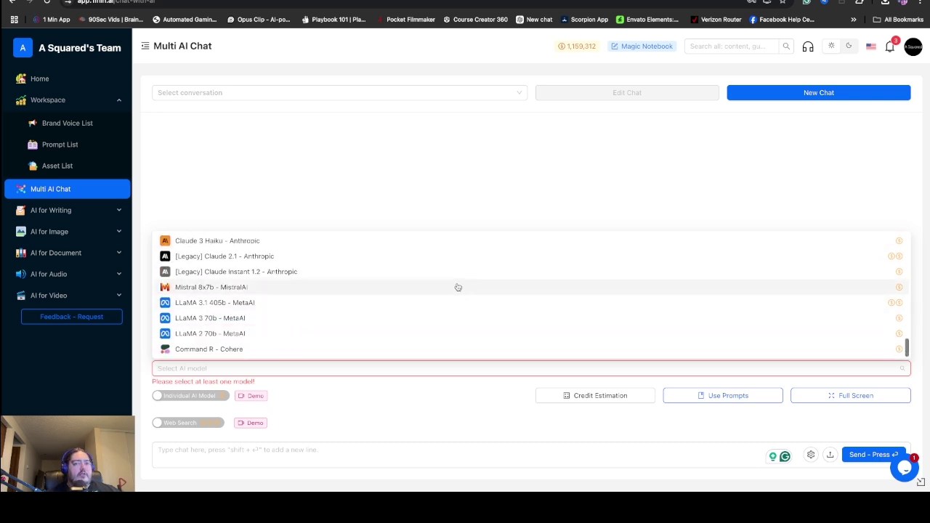
scroll(463, 334, "up", 3)
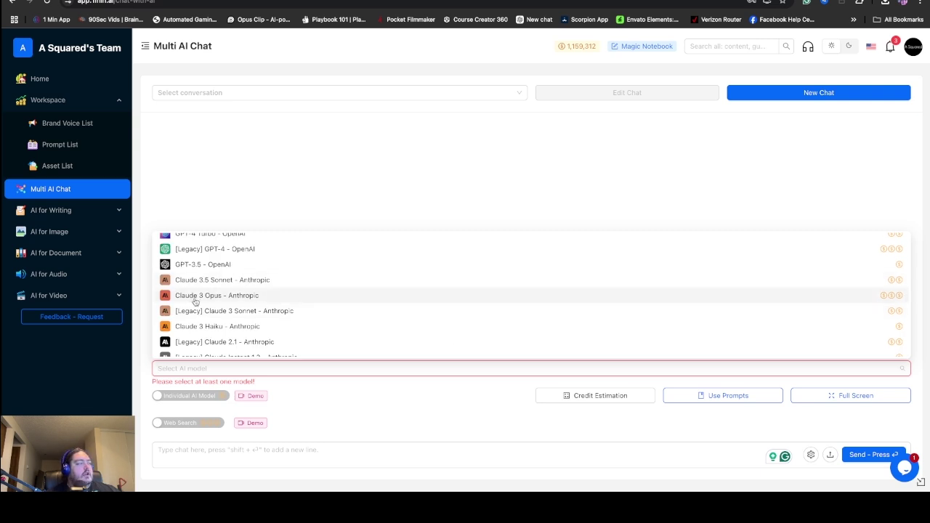
scroll(249, 298, "up", 2)
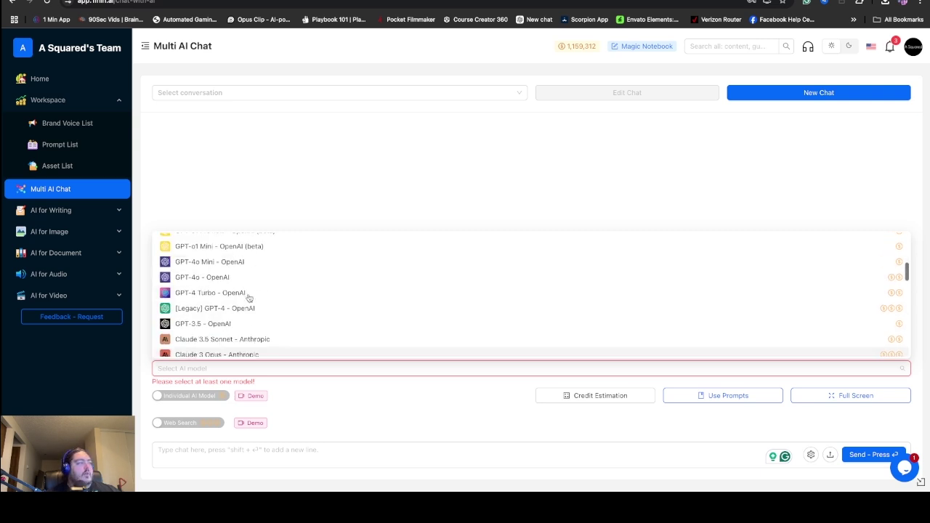
scroll(249, 297, "up", 2)
scroll(249, 297, "down", 1)
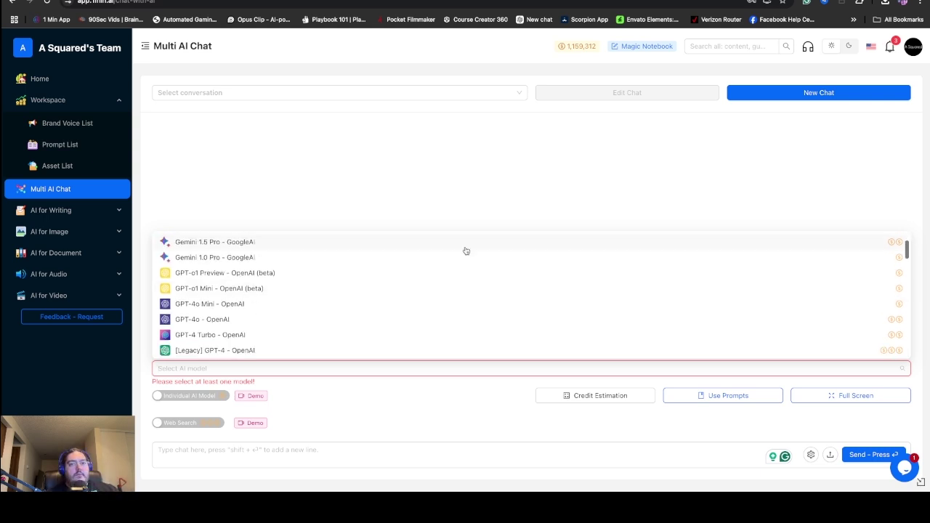
scroll(290, 259, "up", 1)
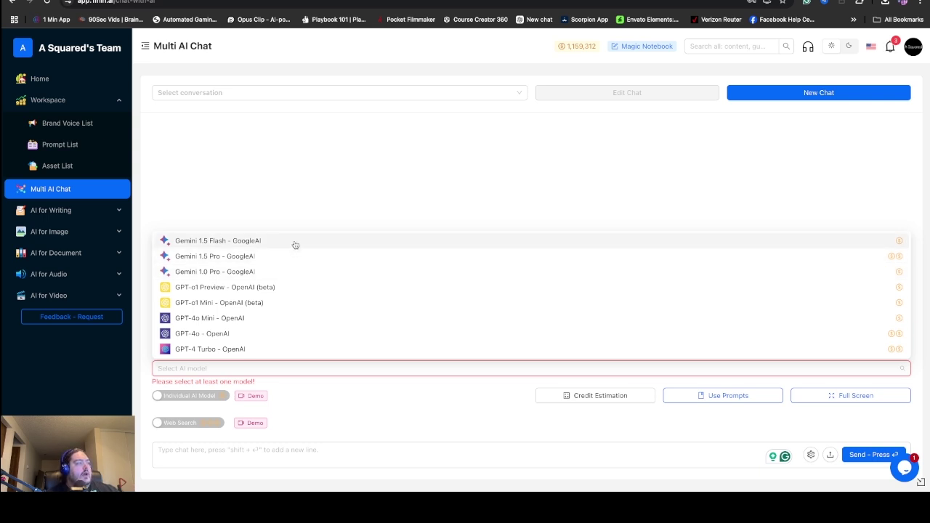
Step: Check Gemini 1.5 Flash and GPT-4o Mini in the model list
left_click(295, 244)
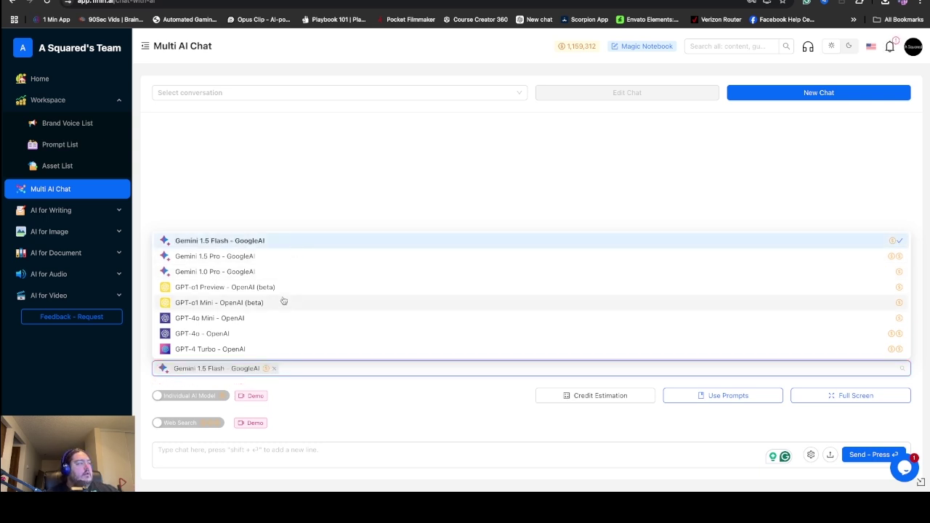
scroll(283, 301, "down", 2)
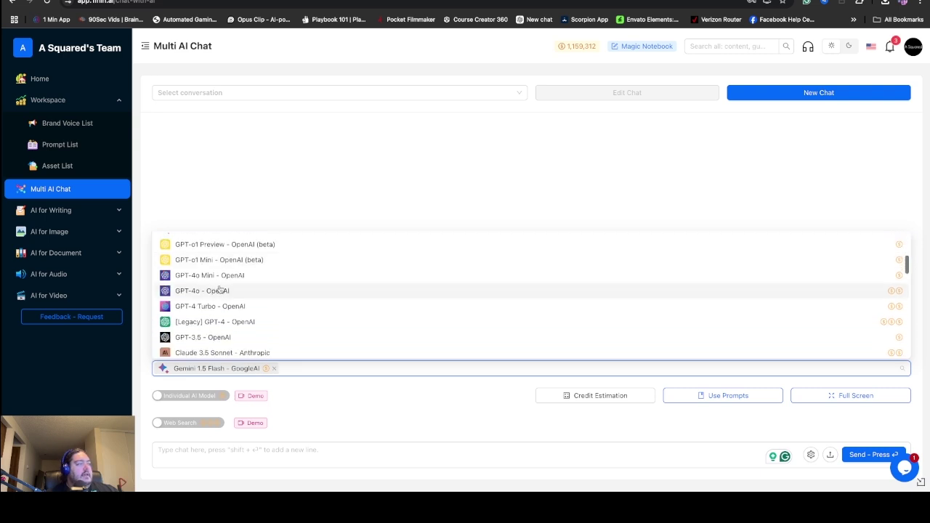
left_click(259, 277)
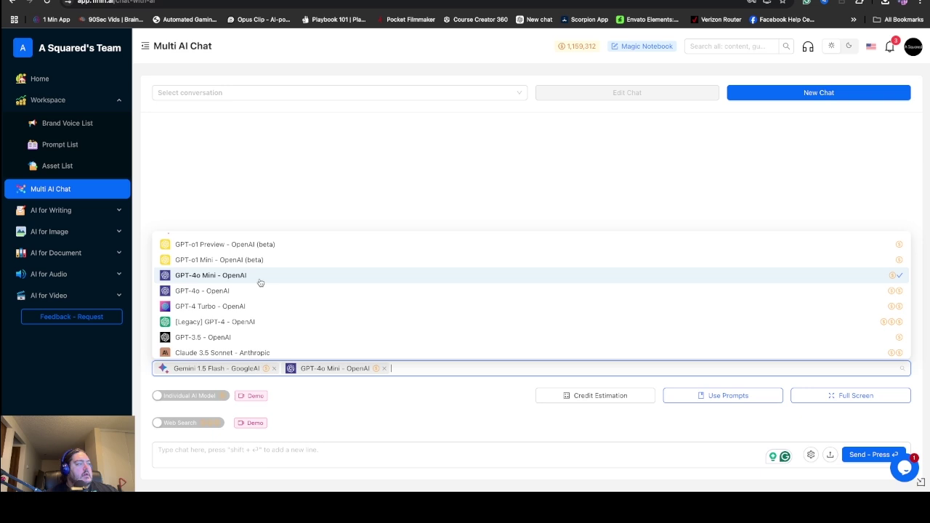
scroll(328, 293, "down", 4)
scroll(329, 293, "up", 3)
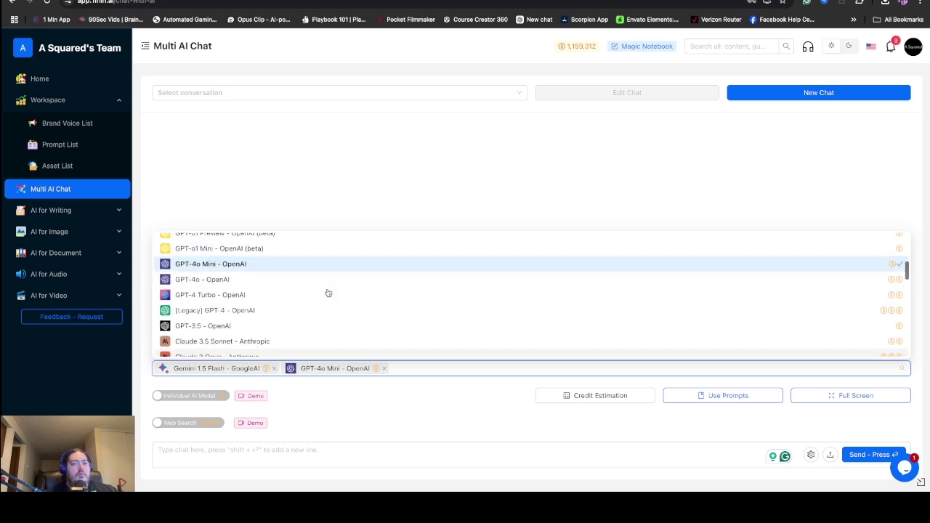
scroll(329, 293, "down", 1)
scroll(328, 293, "down", 2)
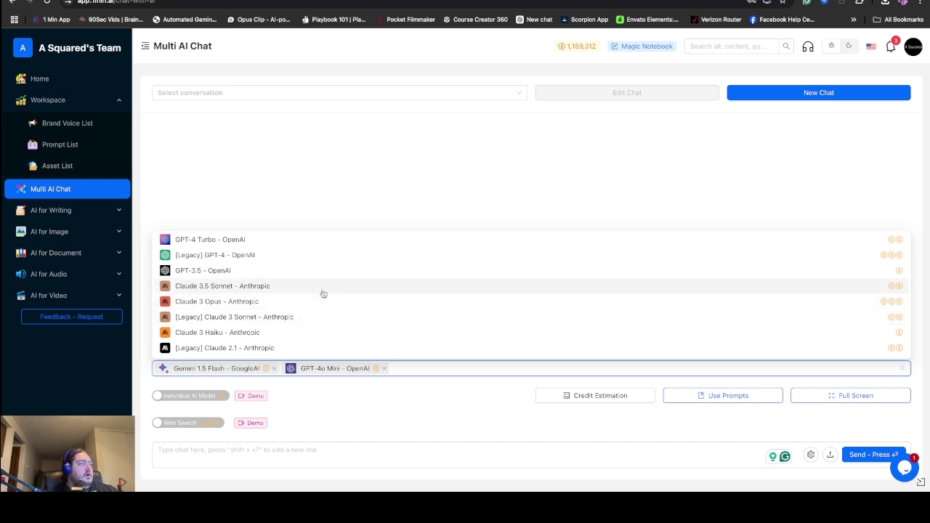
scroll(323, 294, "down", 1)
scroll(324, 294, "down", 1)
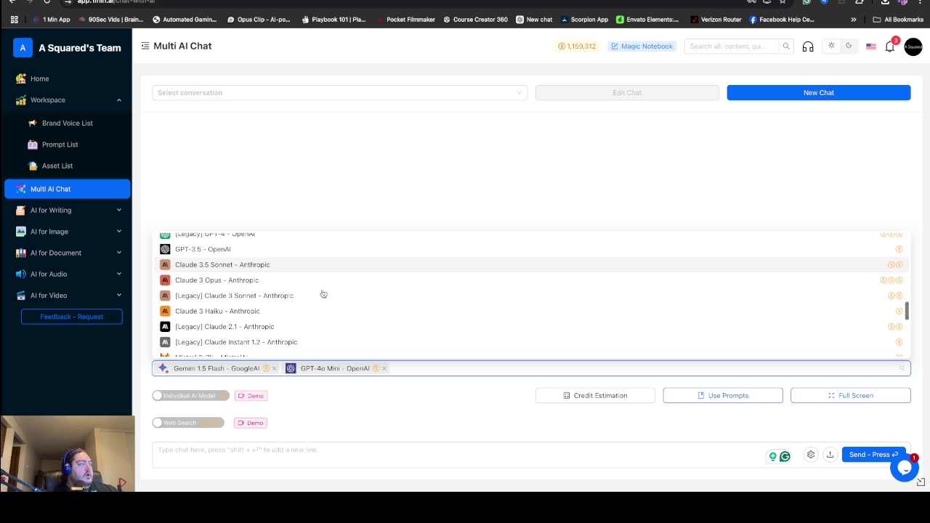
Step: Also check Claude 3.5 Sonnet, Mistral 8x7b, LLaMA 3 70b and Command R
left_click(283, 267)
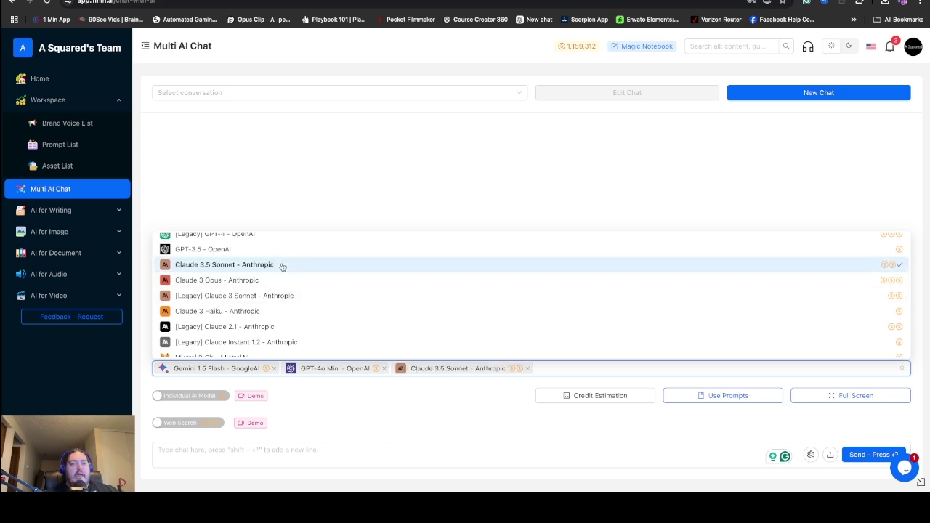
scroll(287, 271, "down", 2)
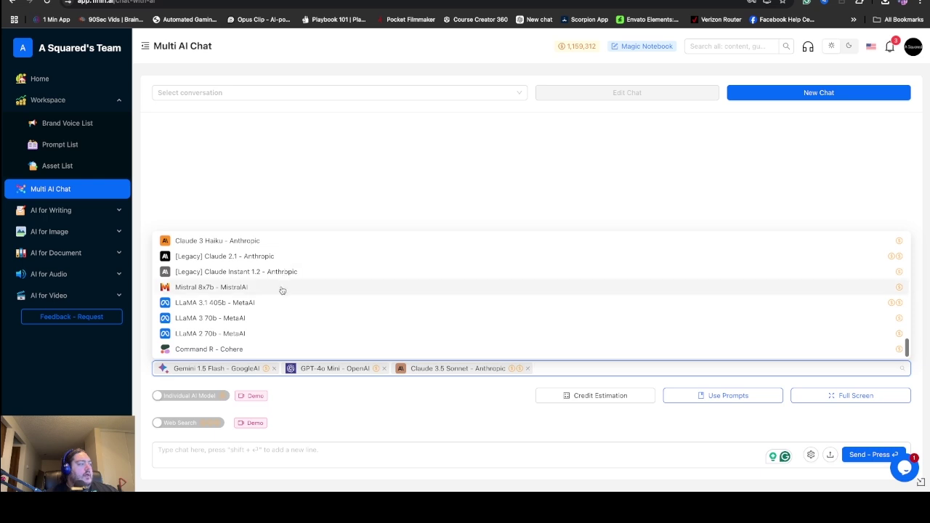
left_click(282, 288)
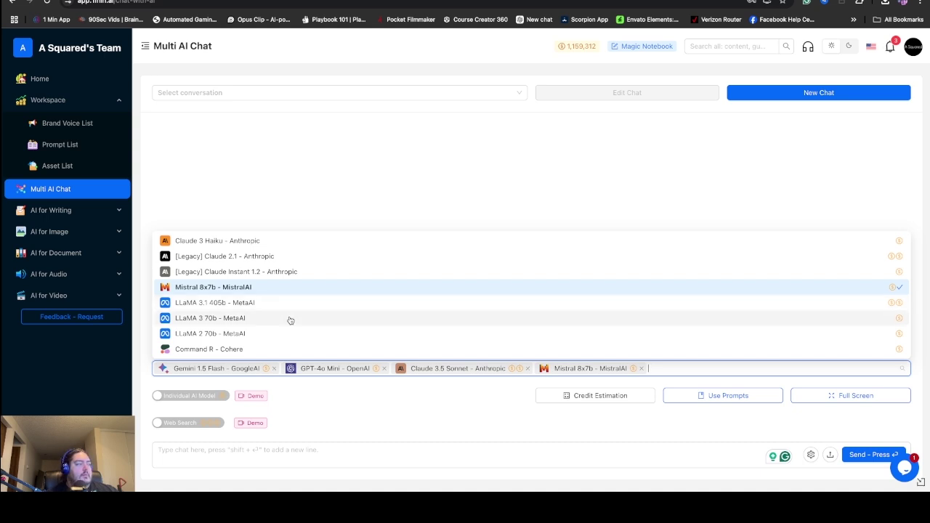
left_click(290, 321)
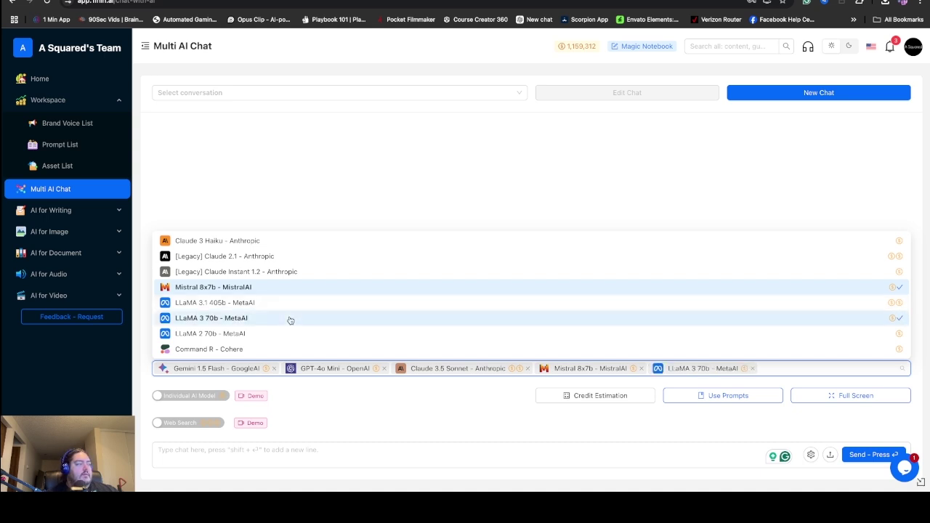
left_click(273, 350)
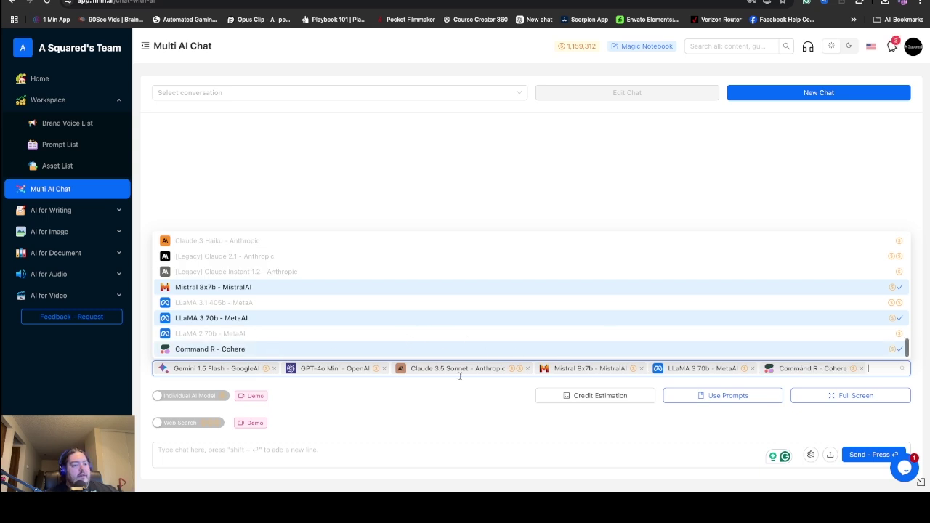
Step: Close the model list and write 'Hey chat, Tell me a little about what you can do, and how'
left_click(331, 457)
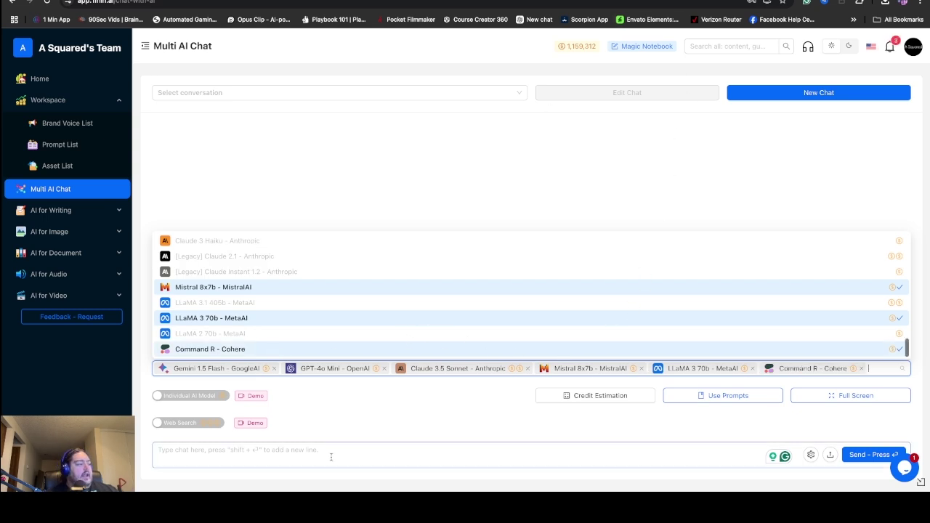
mouse_move(428, 473)
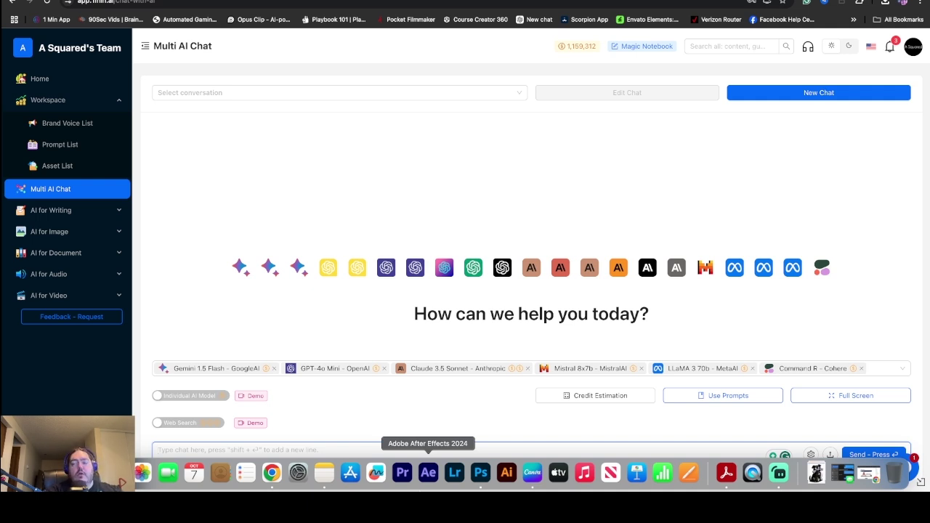
type("Hey")
key("BackSpace")
key("BackSpace")
key("BackSpace")
type("Hey ch")
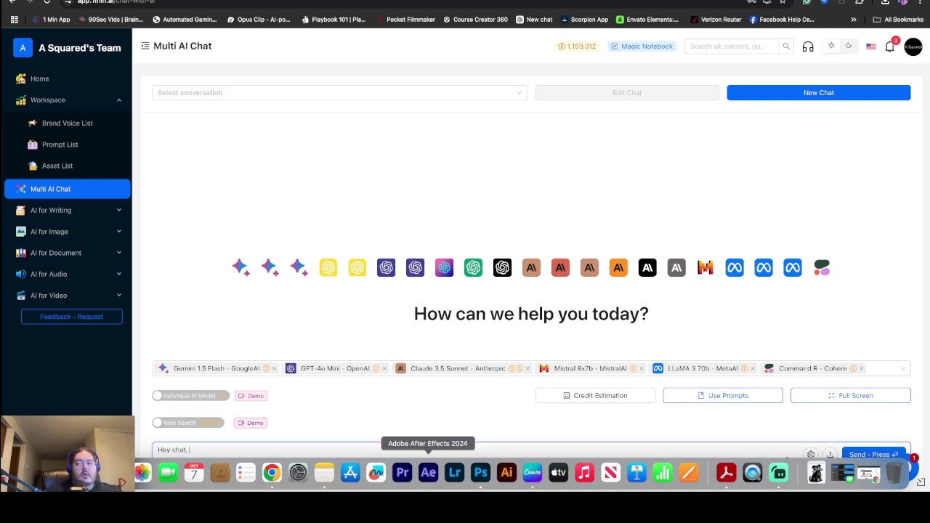
type("at, ")
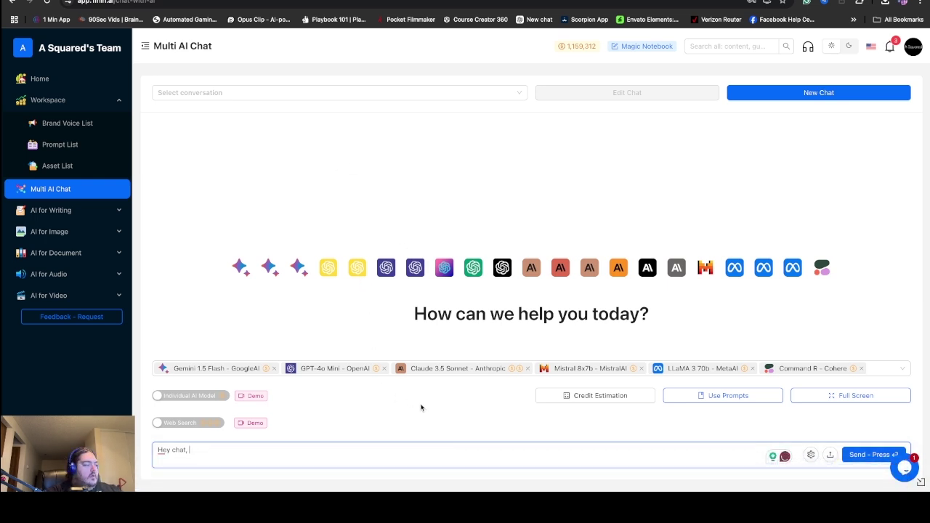
type("Tell me a l")
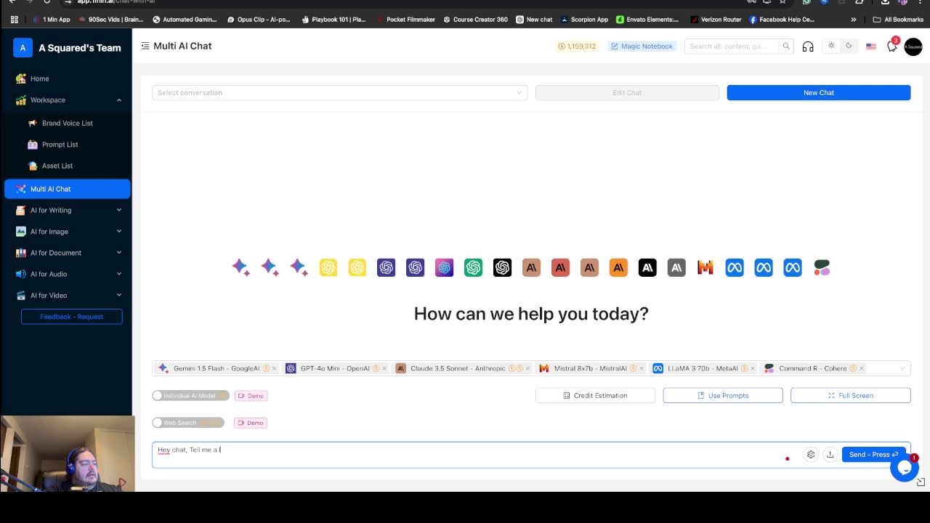
type("ittle about what you can do, and")
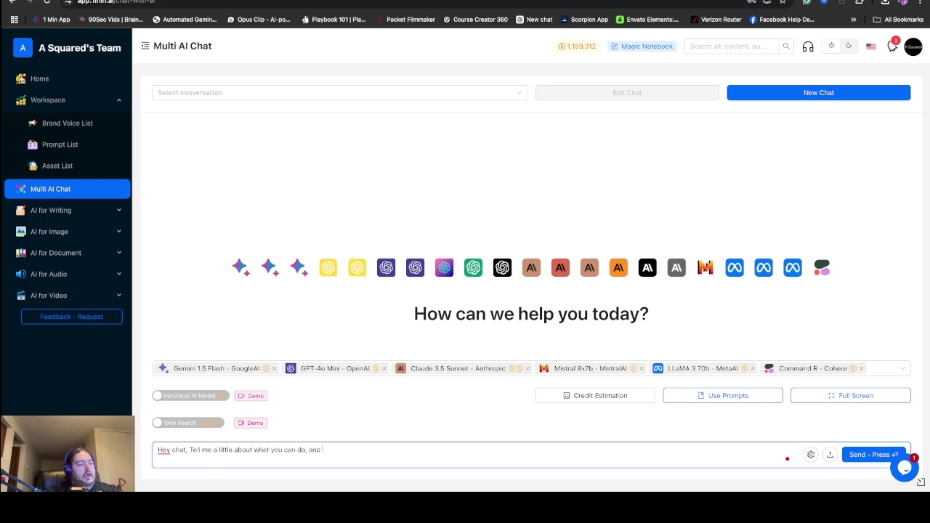
type(" how to leverage you as an ai")
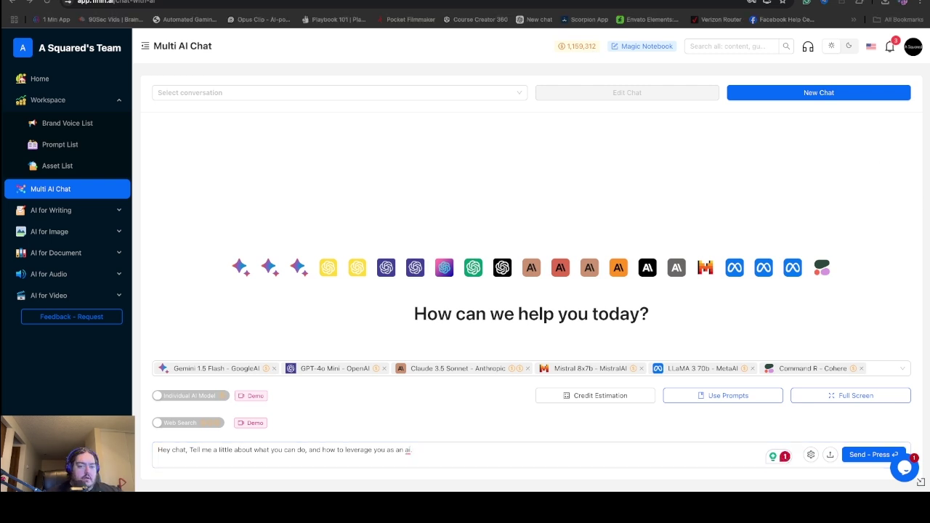
Step: Send the question to all six models and scroll up to LLaMA 3 70b's 4,168-credit reply
left_click(888, 452)
left_click(865, 459)
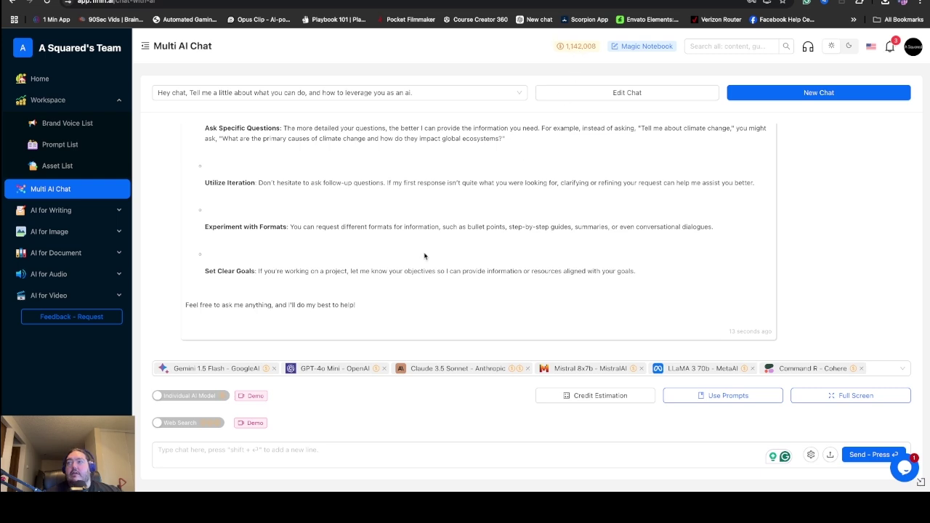
scroll(347, 218, "up", 5)
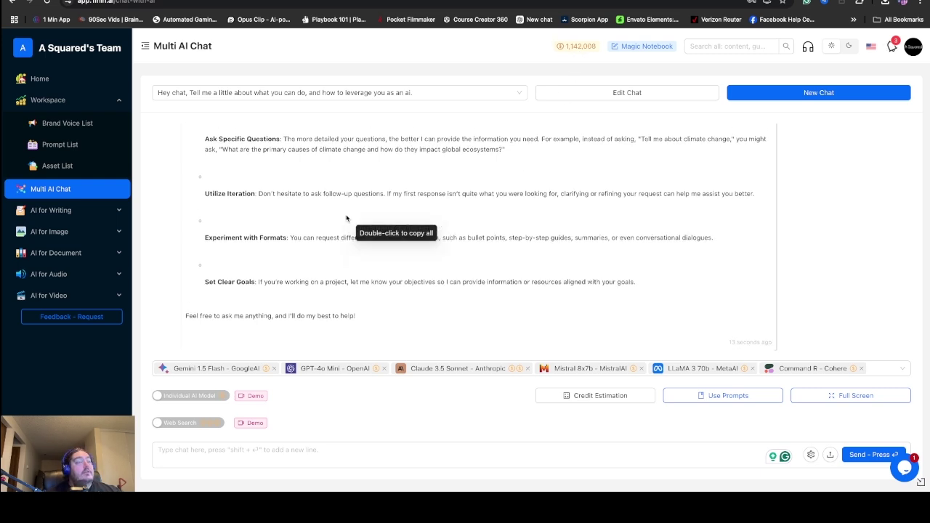
scroll(347, 218, "up", 15)
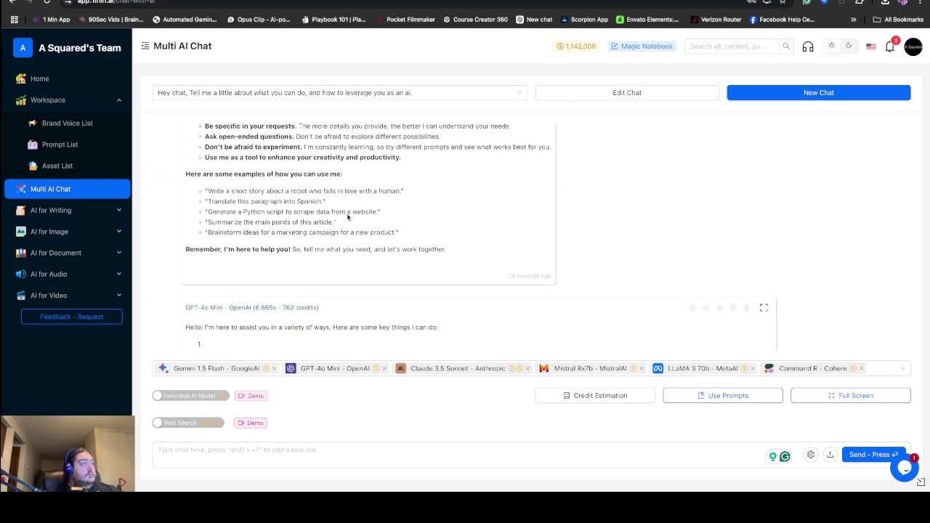
scroll(348, 224, "up", 15)
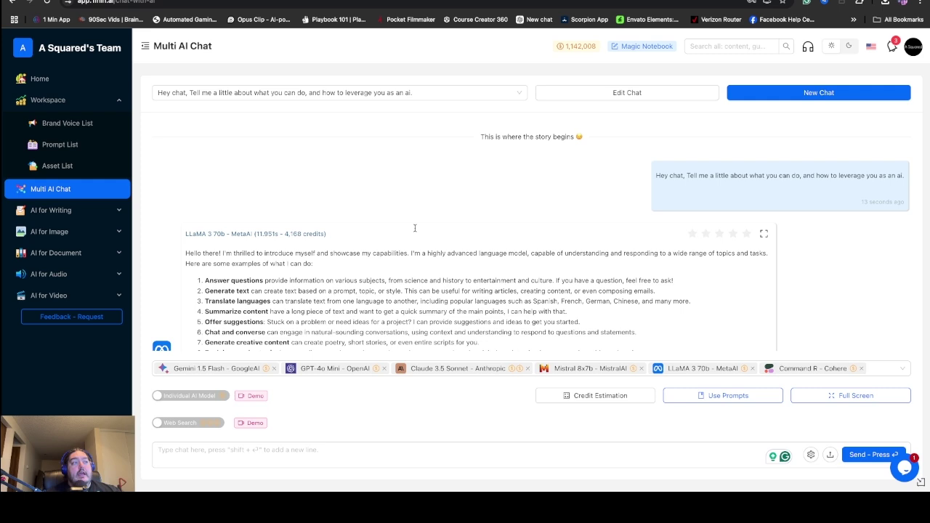
scroll(415, 229, "down", 3)
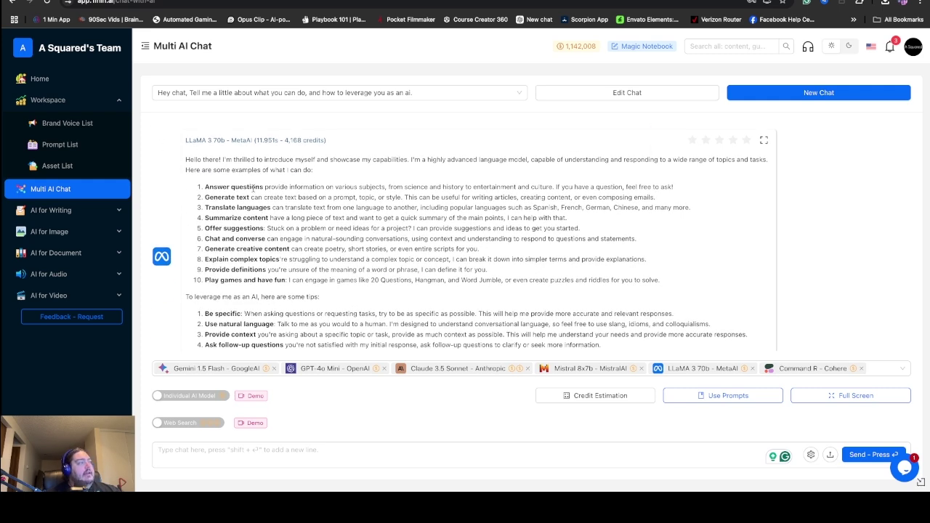
scroll(255, 193, "down", 1)
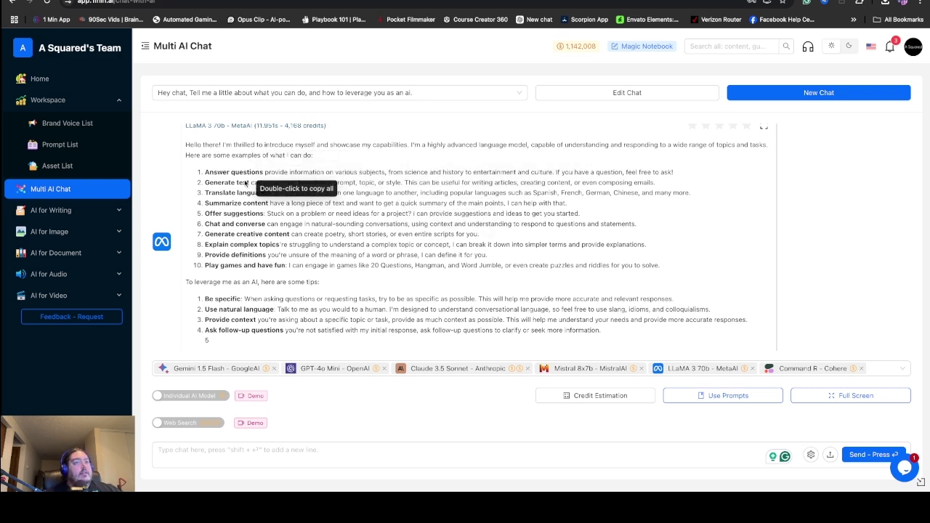
scroll(237, 230, "down", 1)
scroll(237, 230, "down", 1)
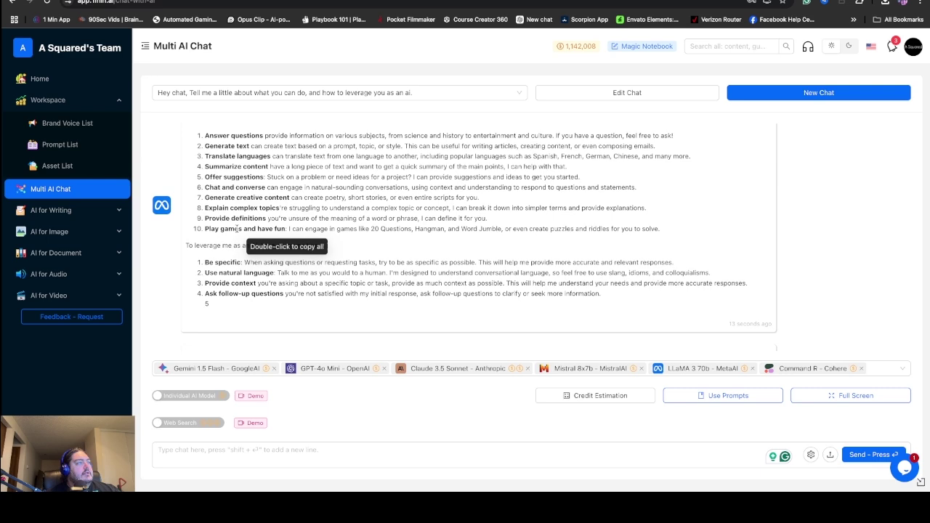
scroll(237, 229, "down", 3)
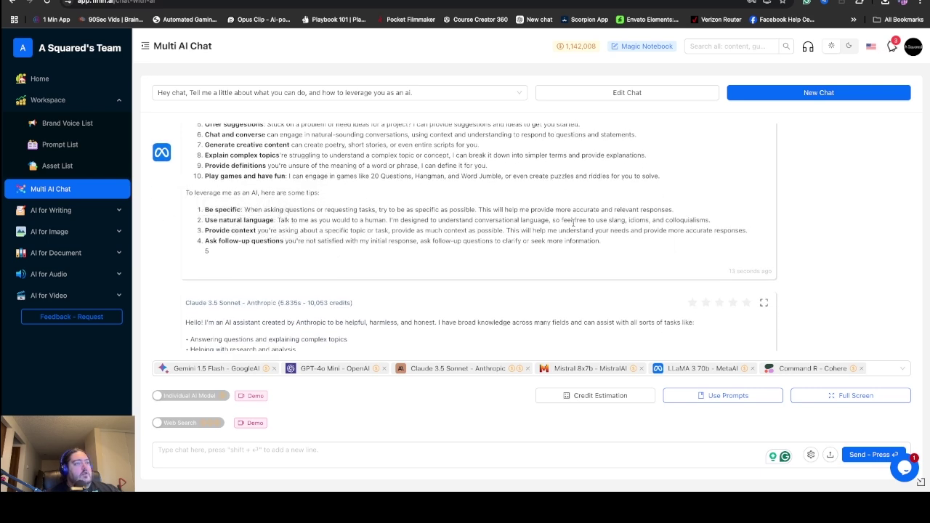
scroll(574, 225, "down", 5)
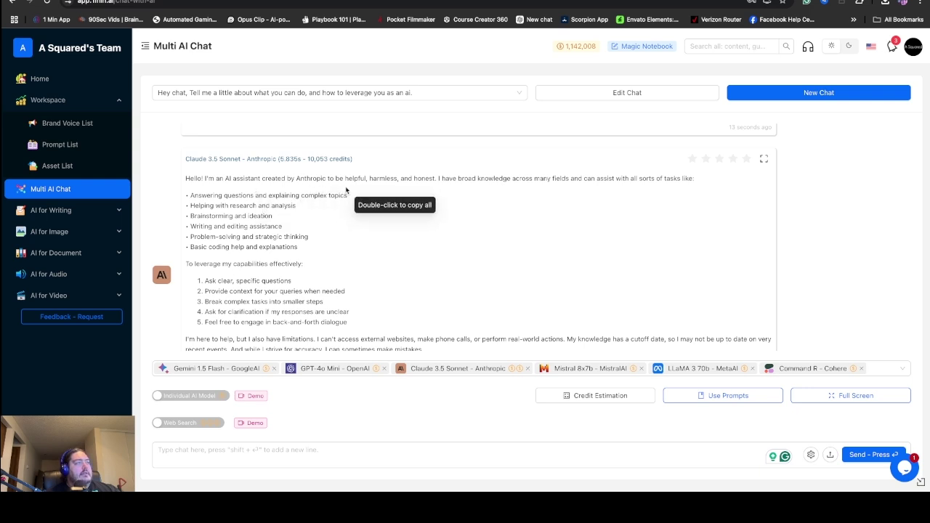
scroll(400, 233, "down", 4)
scroll(400, 232, "up", 3)
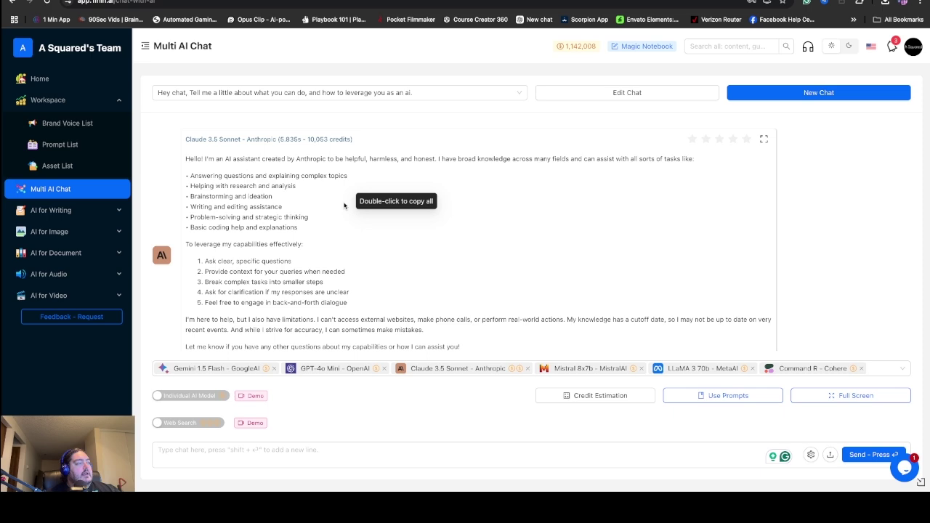
scroll(291, 291, "down", 2)
scroll(240, 204, "up", 2)
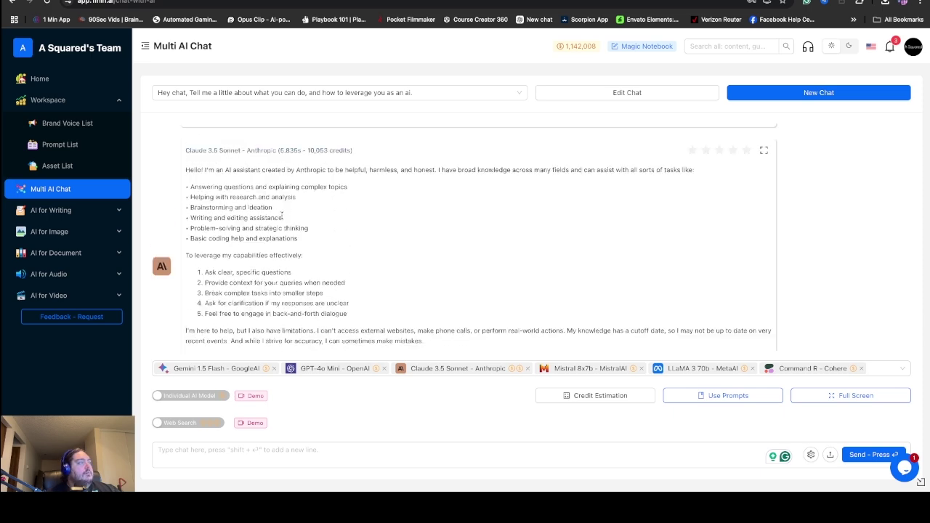
scroll(247, 218, "up", 6)
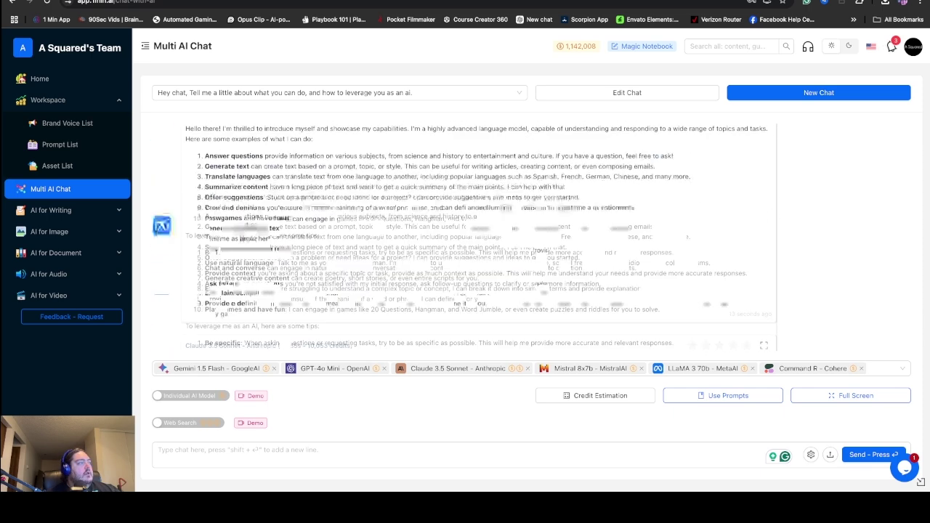
scroll(259, 232, "down", 1)
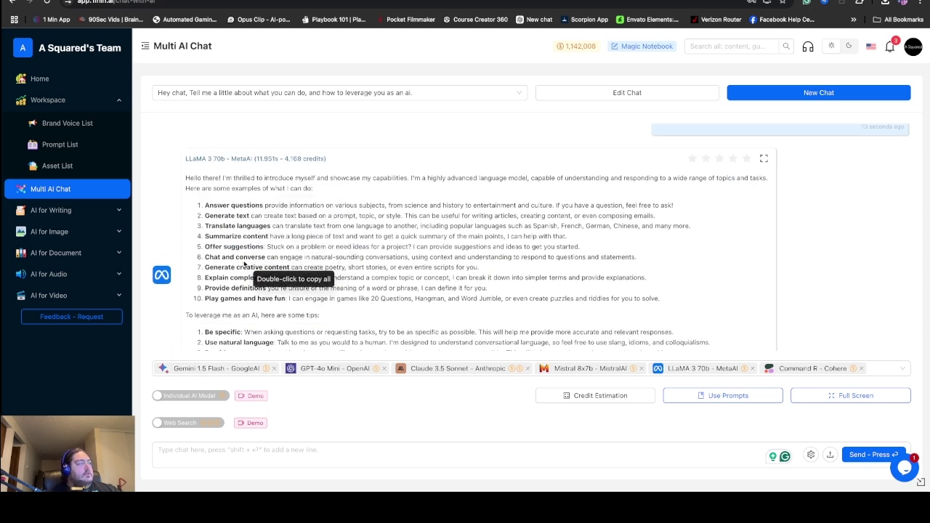
scroll(246, 264, "down", 3)
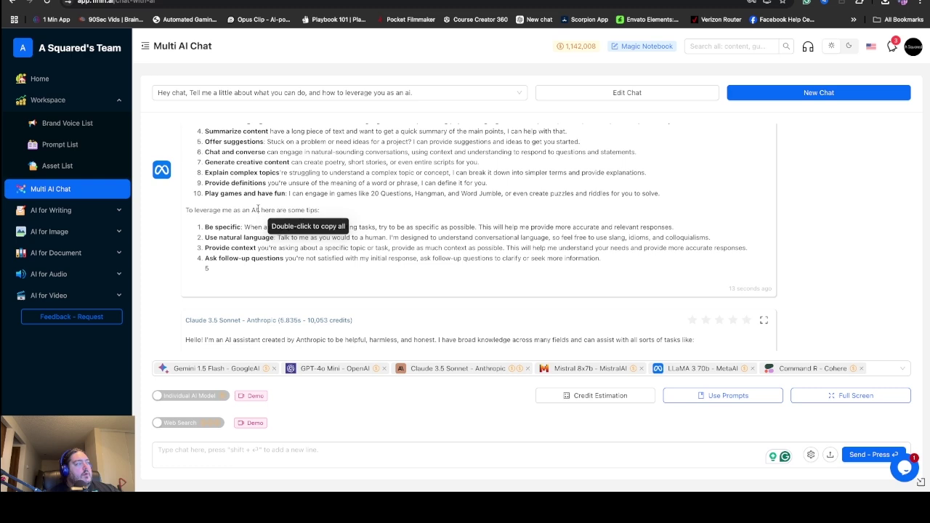
scroll(260, 221, "down", 2)
scroll(261, 221, "down", 10)
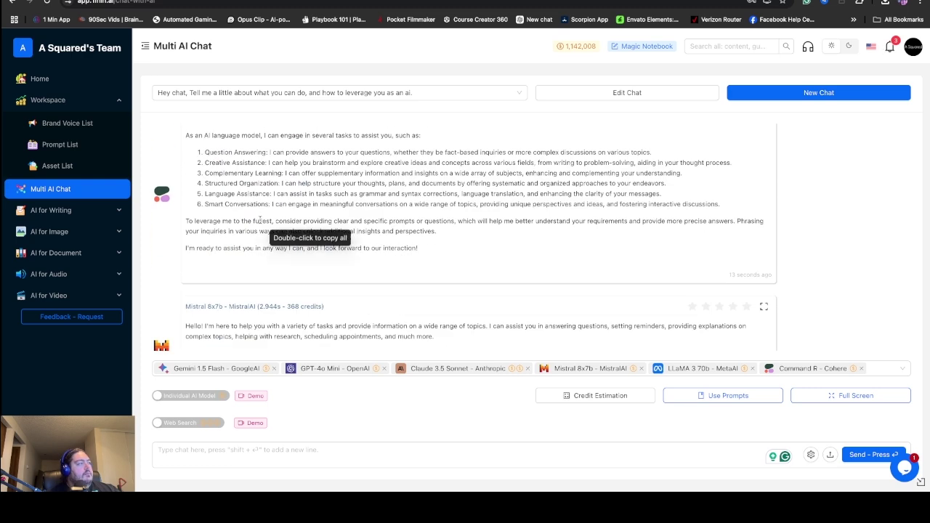
scroll(260, 220, "up", 1)
scroll(254, 225, "down", 2)
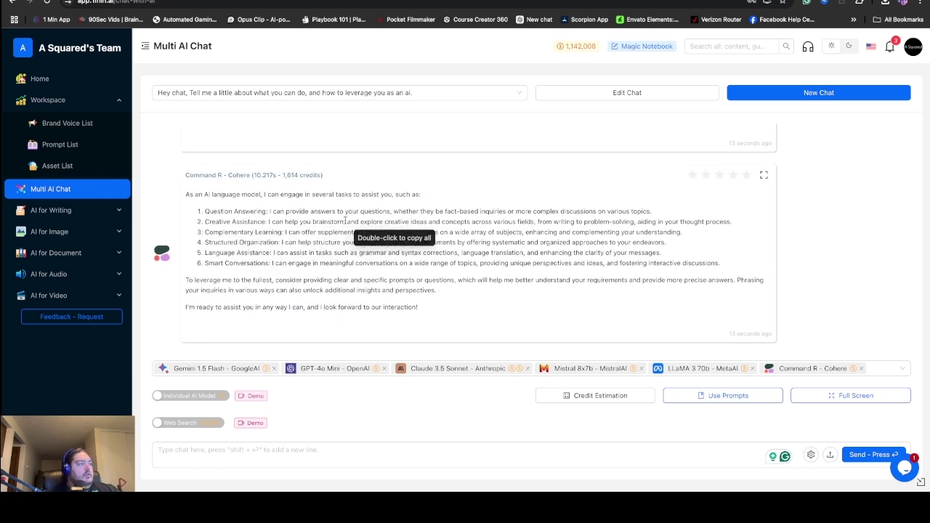
scroll(393, 243, "down", 1)
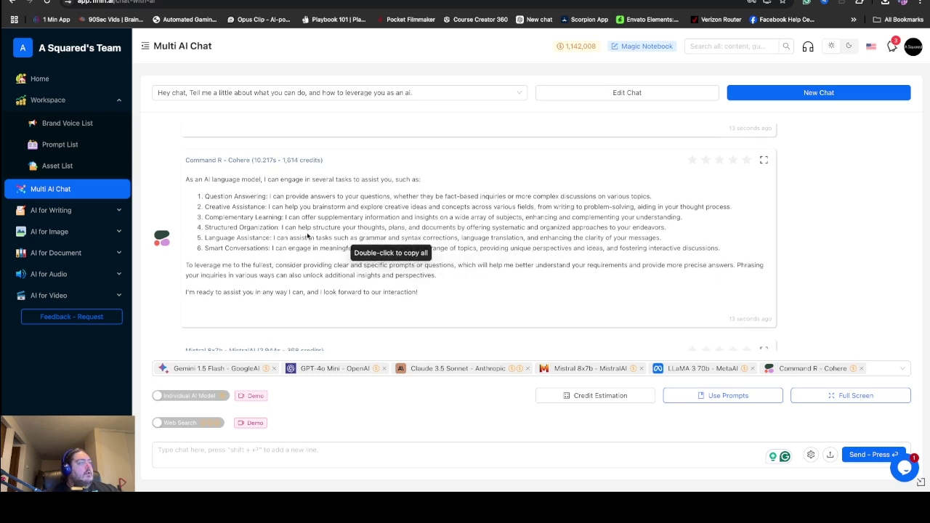
scroll(246, 275, "down", 2)
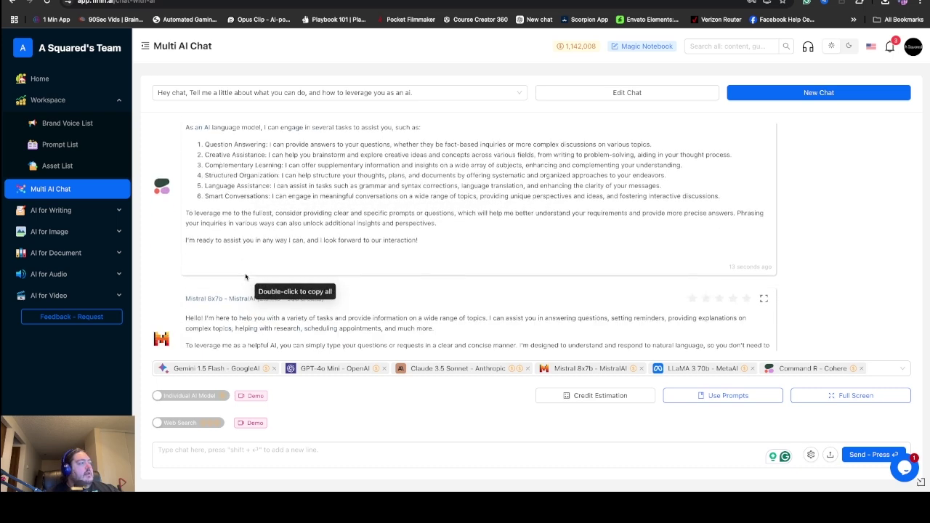
scroll(256, 223, "down", 5)
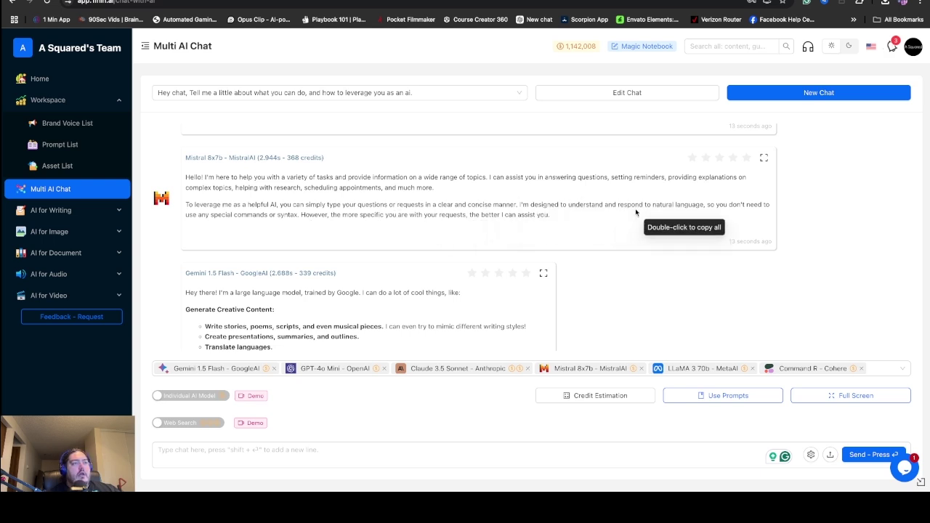
scroll(325, 191, "up", 5)
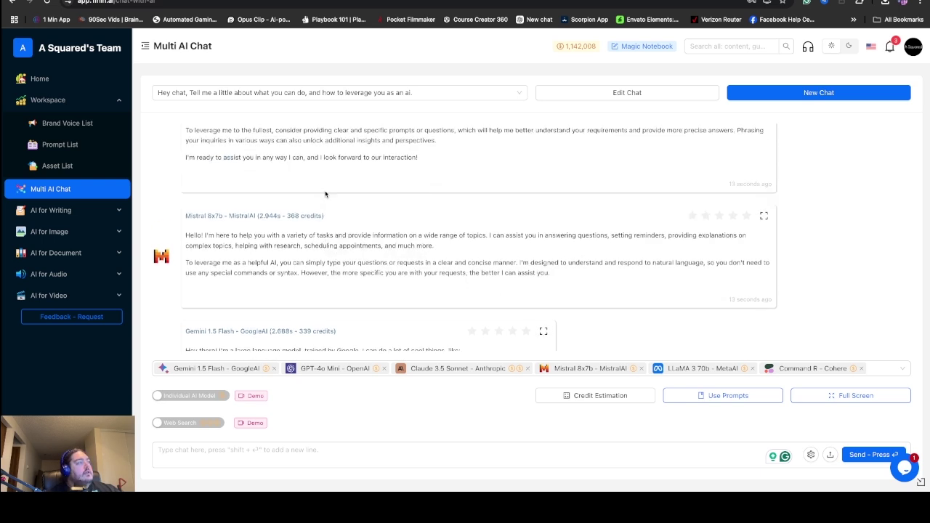
scroll(325, 194, "up", 10)
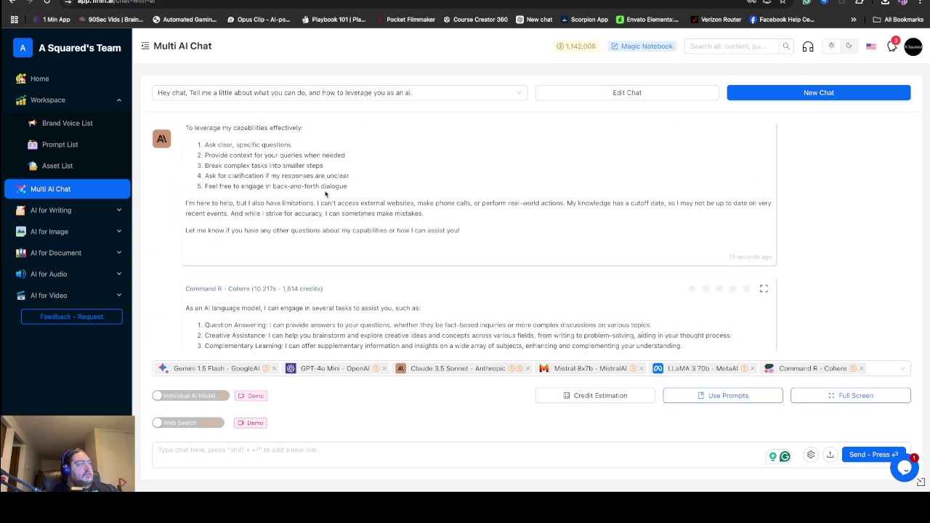
scroll(325, 192, "up", 3)
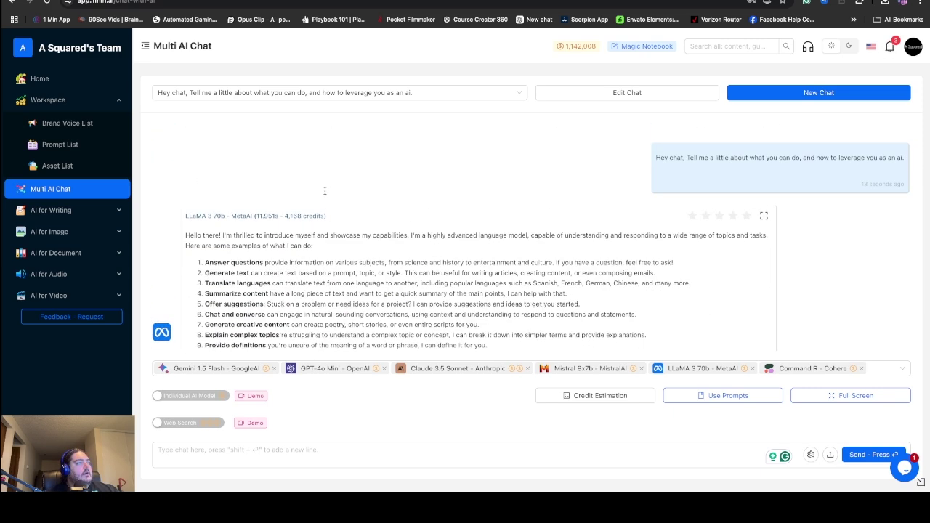
scroll(325, 194, "down", 1)
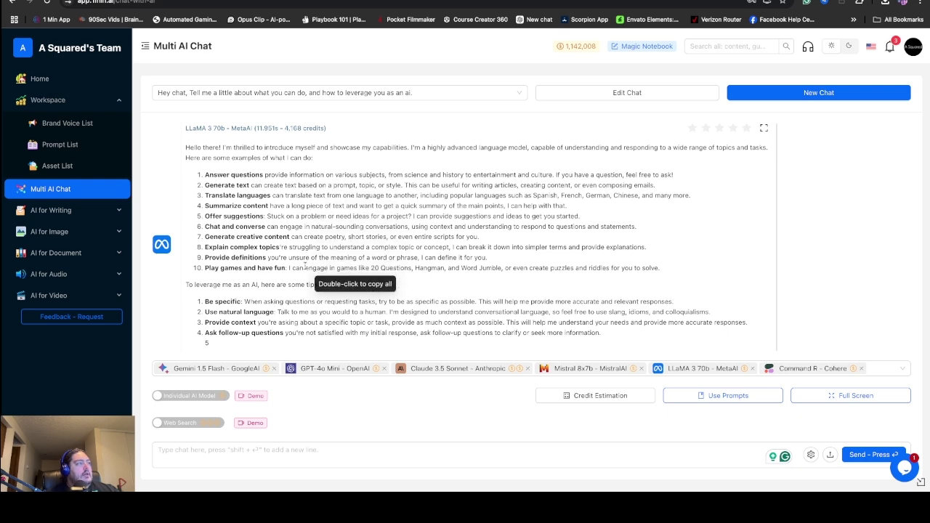
scroll(305, 266, "down", 2)
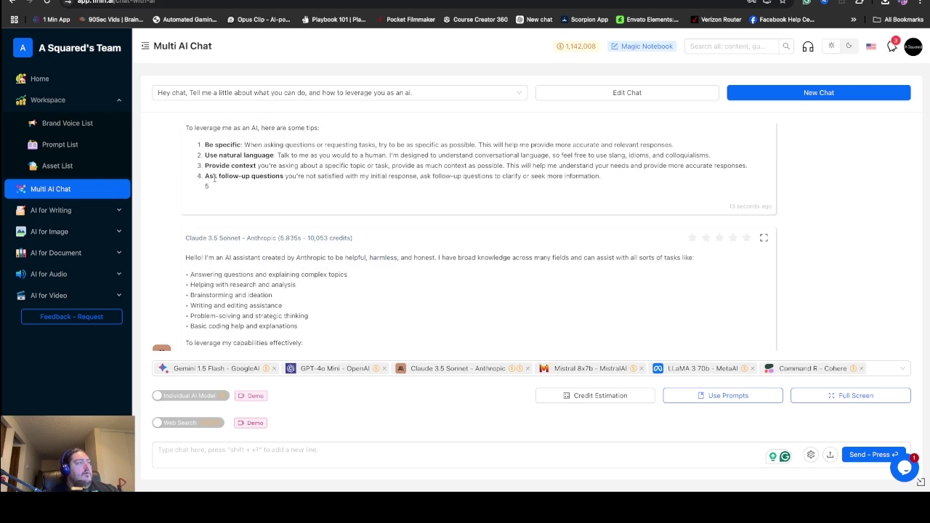
scroll(215, 179, "down", 2)
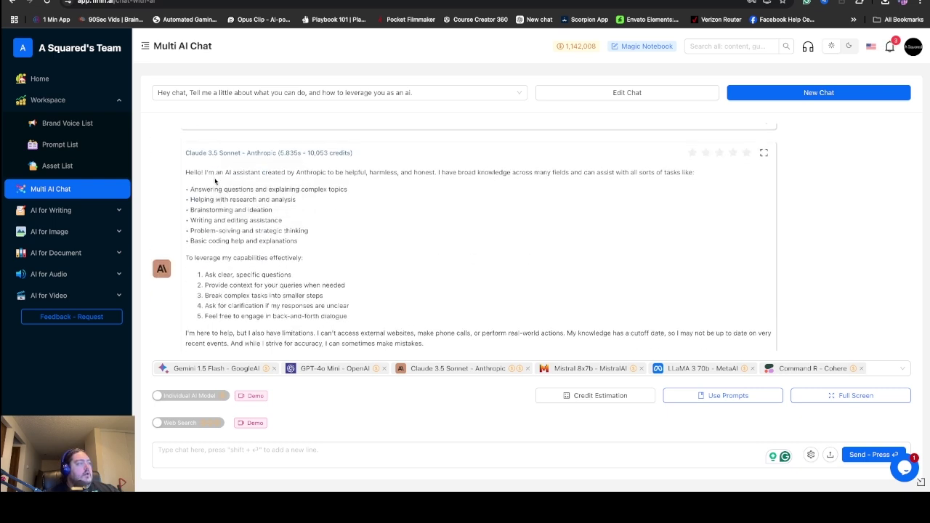
scroll(214, 178, "up", 1)
scroll(215, 179, "down", 1)
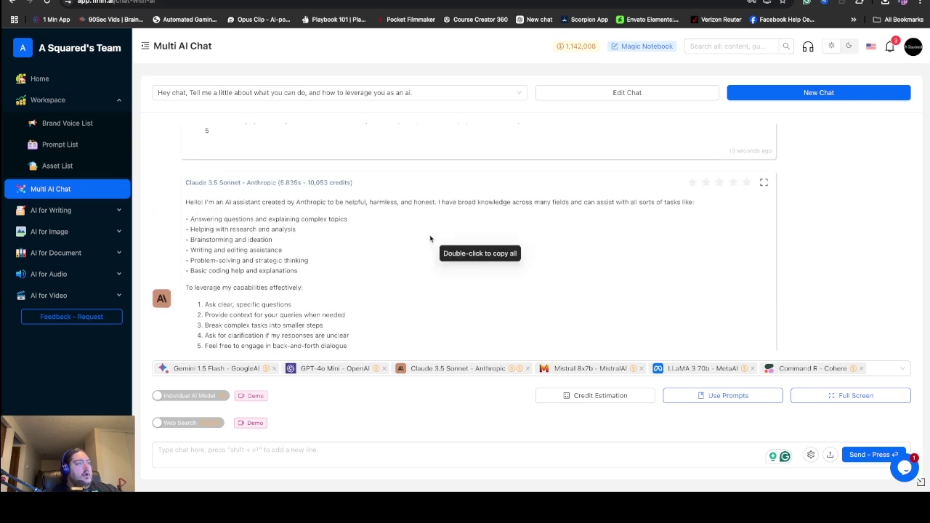
scroll(431, 238, "down", 1)
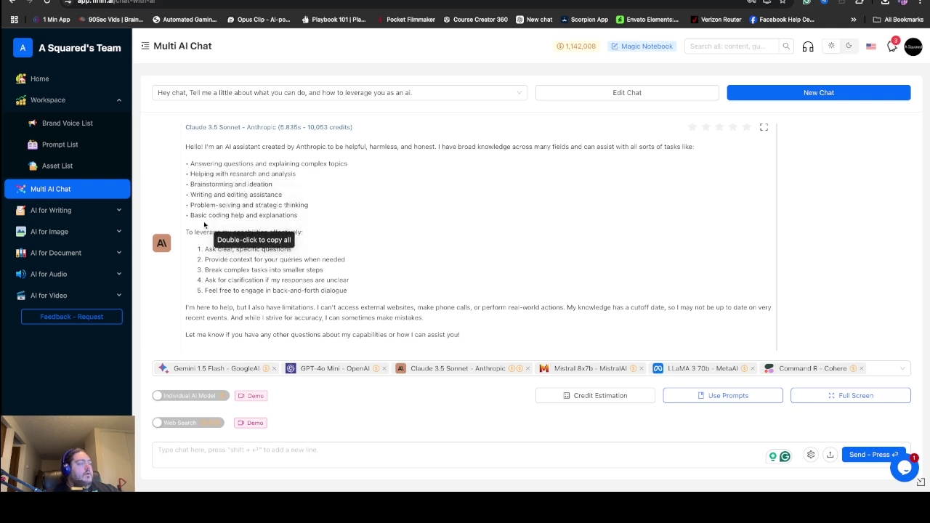
scroll(291, 254, "down", 1)
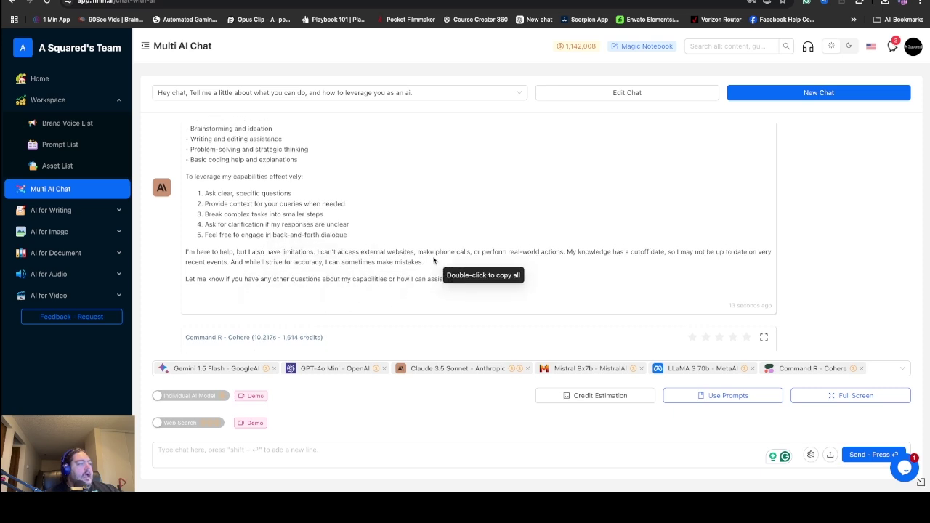
scroll(358, 220, "down", 1)
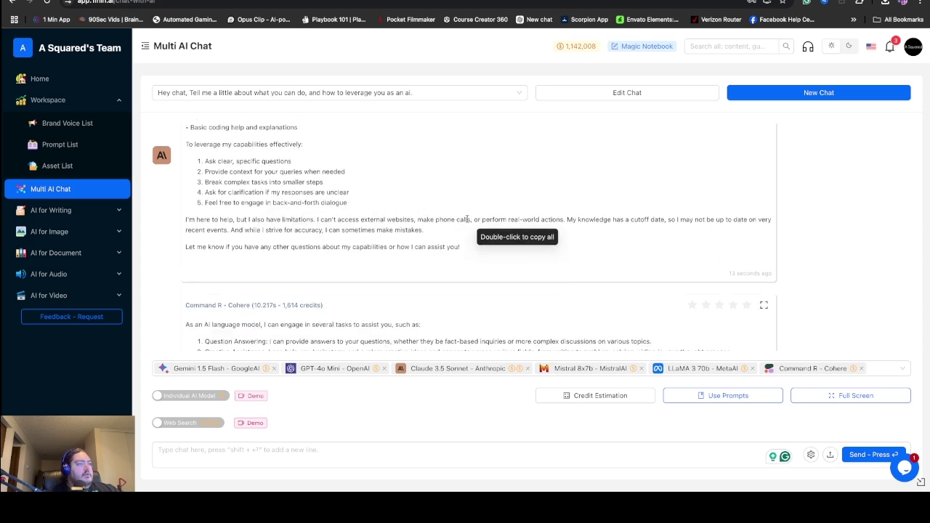
scroll(465, 224, "down", 1)
scroll(407, 211, "down", 5)
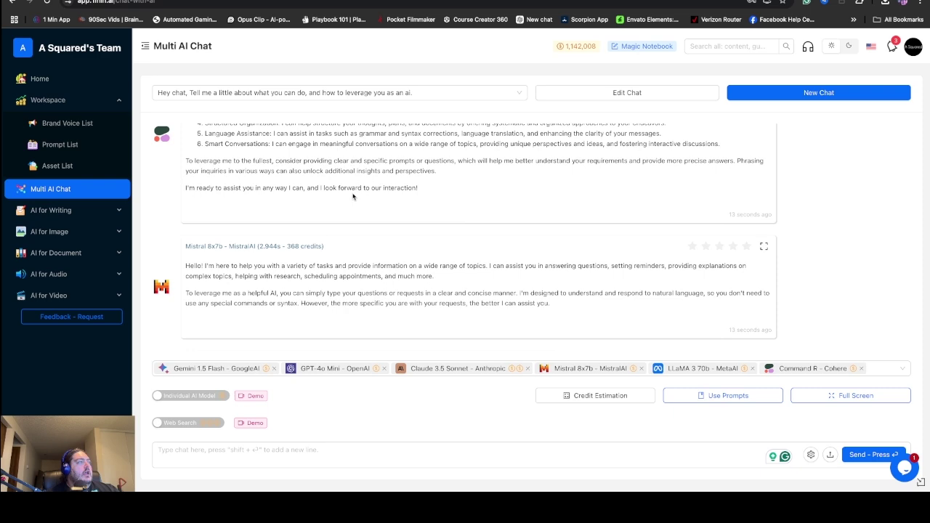
scroll(320, 190, "up", 2)
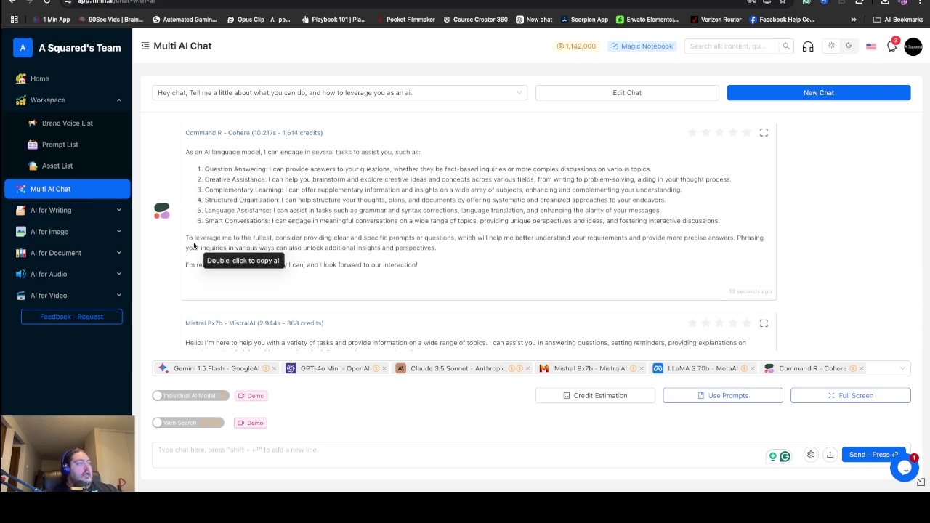
scroll(451, 258, "down", 4)
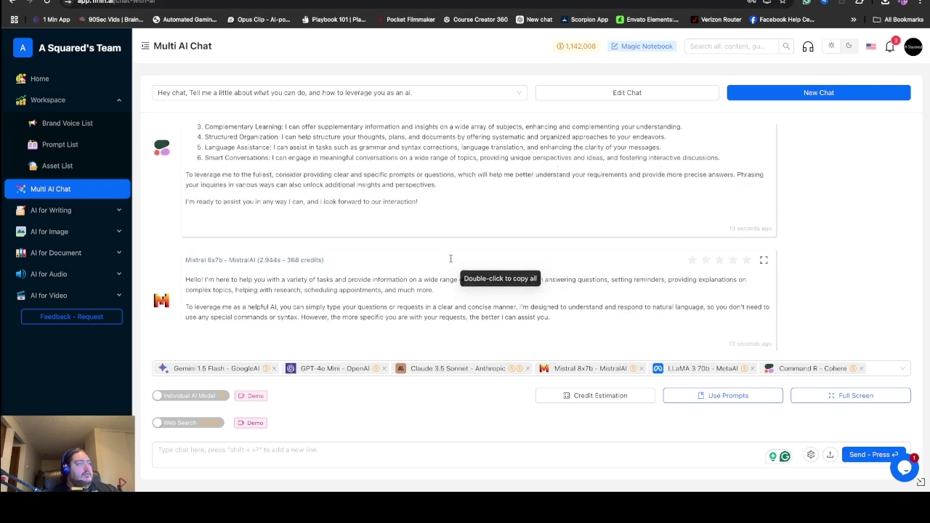
scroll(402, 222, "down", 4)
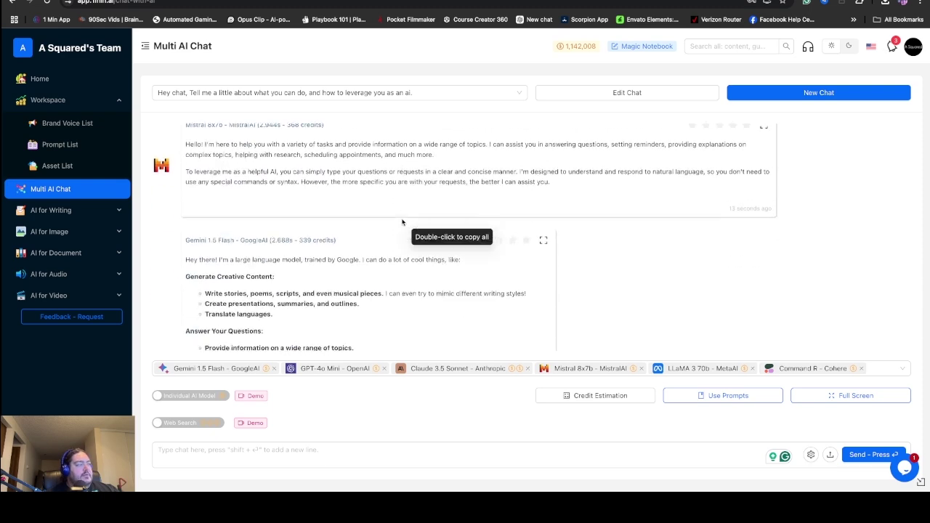
scroll(393, 229, "down", 1)
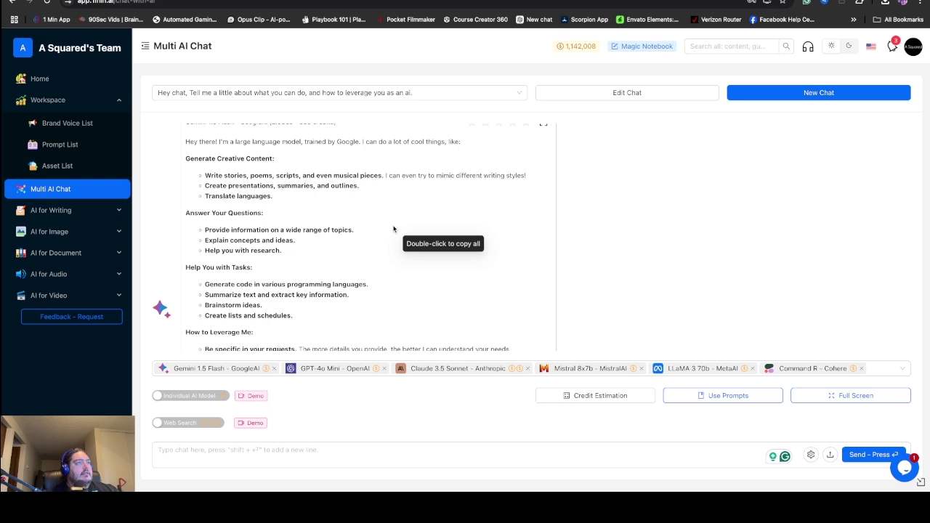
scroll(226, 185, "up", 1)
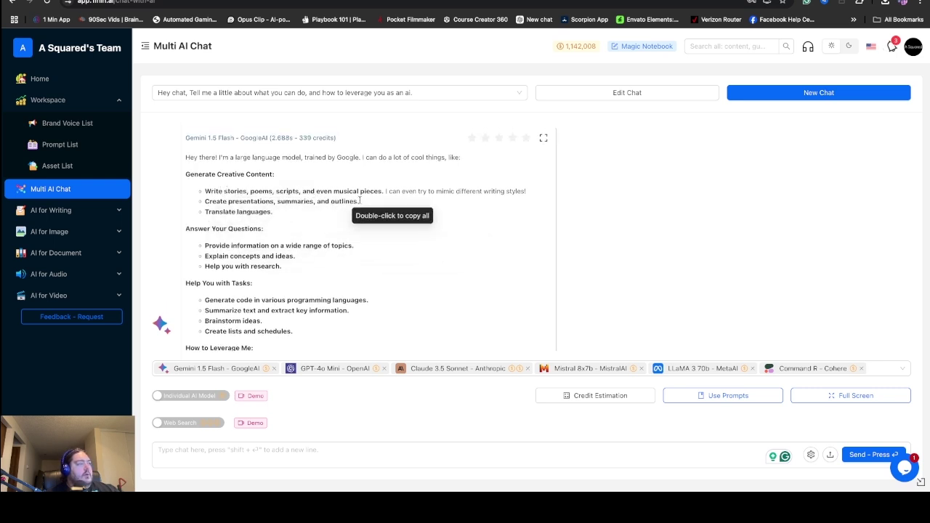
scroll(344, 283, "down", 1)
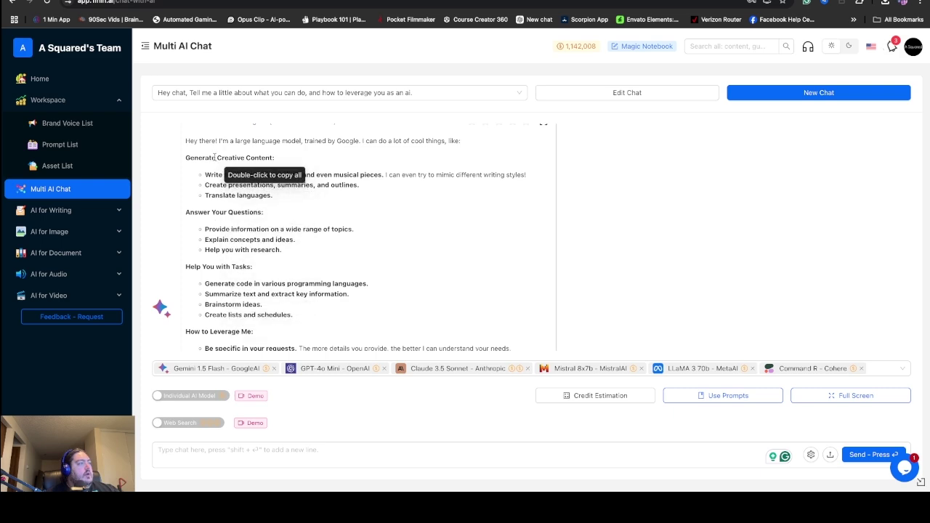
scroll(224, 280, "down", 5)
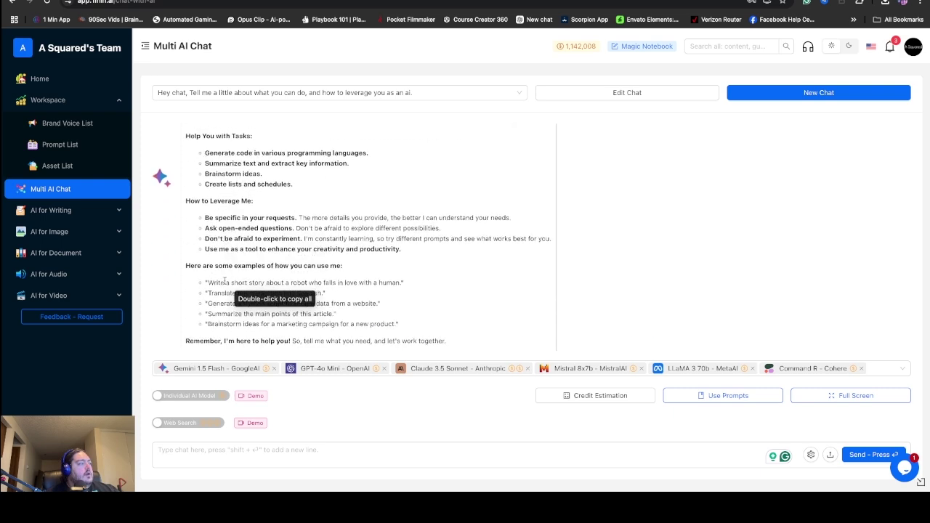
scroll(225, 280, "down", 4)
scroll(225, 285, "up", 3)
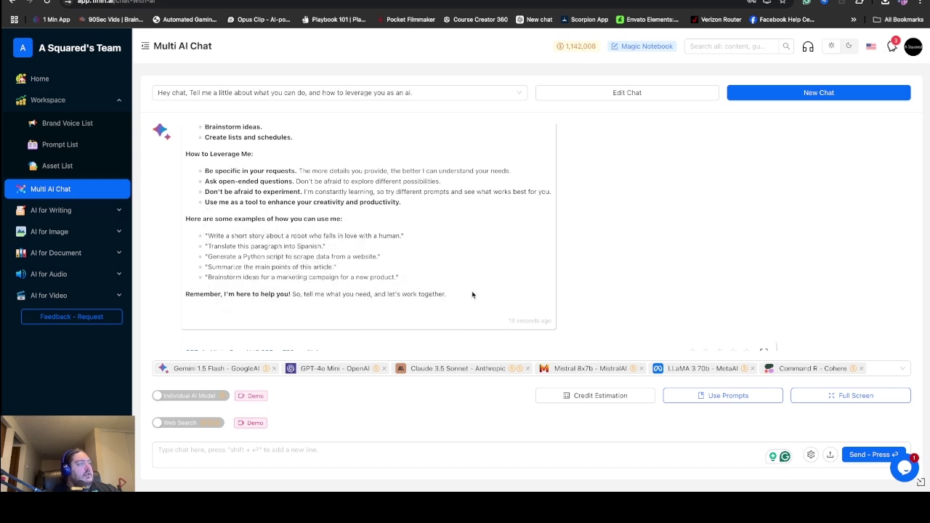
scroll(472, 295, "up", 3)
scroll(471, 293, "down", 8)
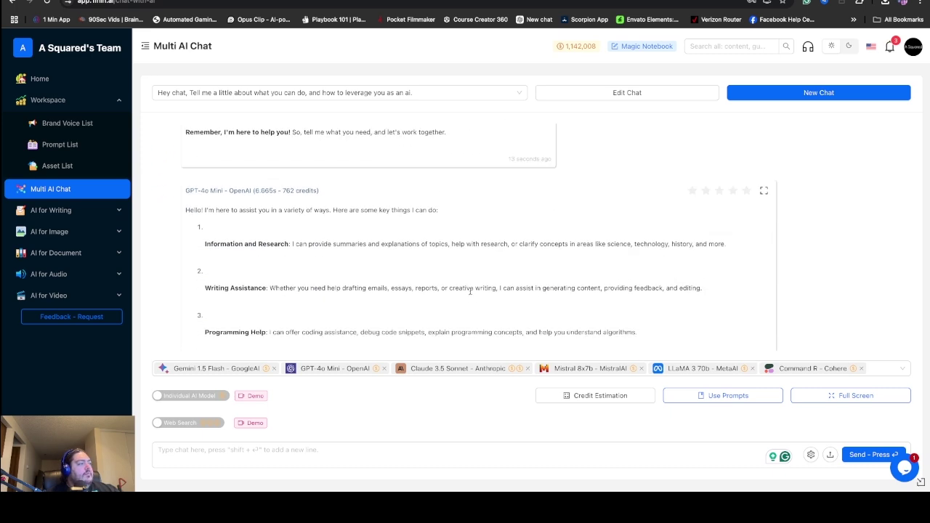
scroll(470, 292, "down", 2)
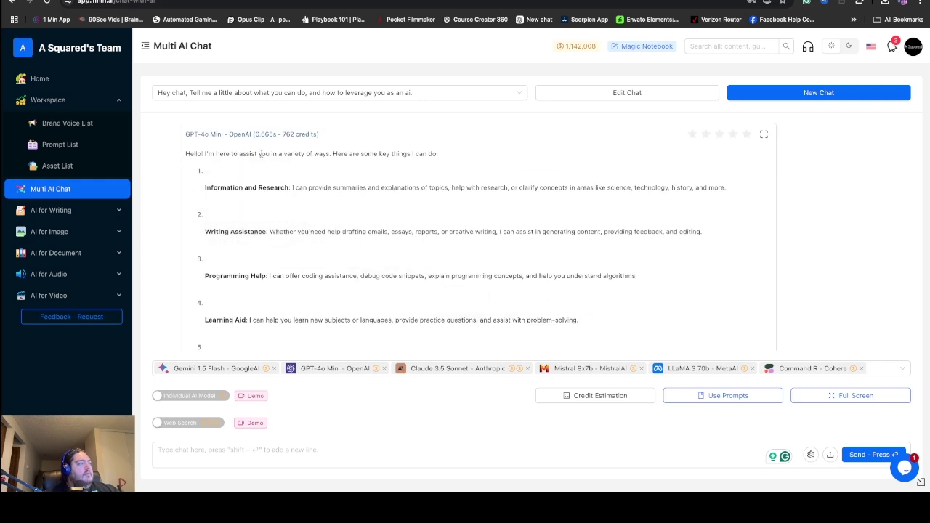
scroll(271, 197, "down", 5)
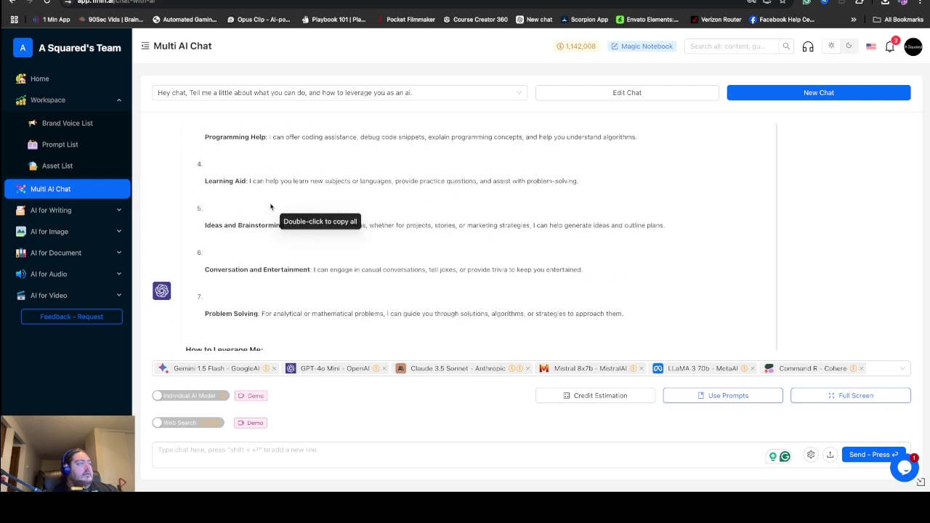
scroll(271, 207, "down", 5)
scroll(335, 181, "up", 1)
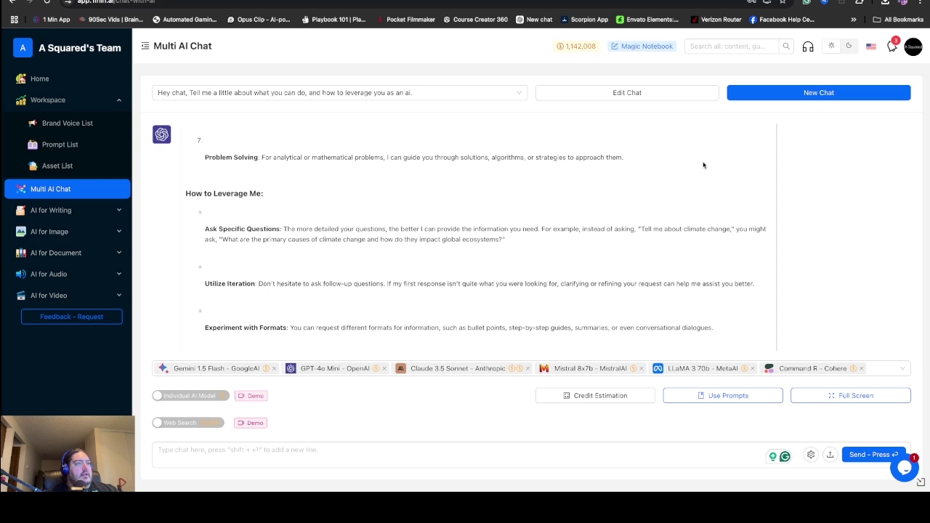
scroll(396, 207, "down", 3)
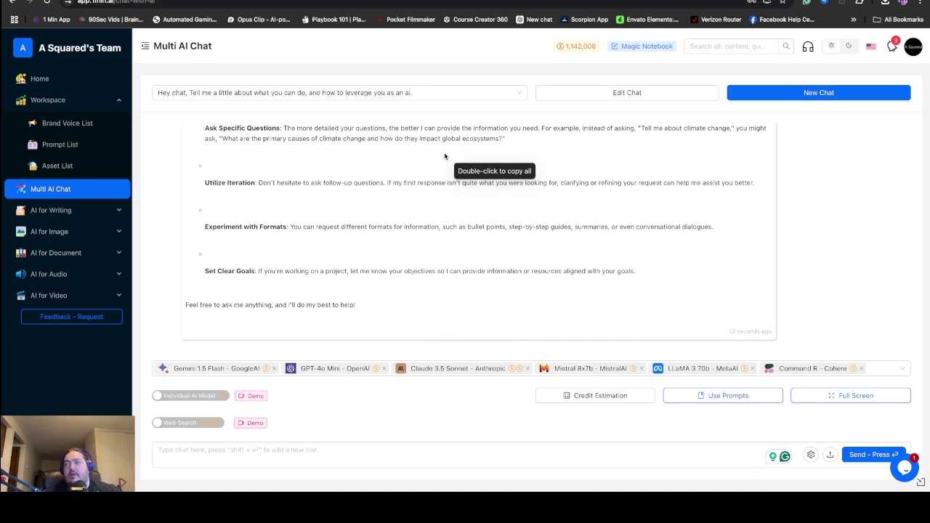
scroll(437, 243, "up", 15)
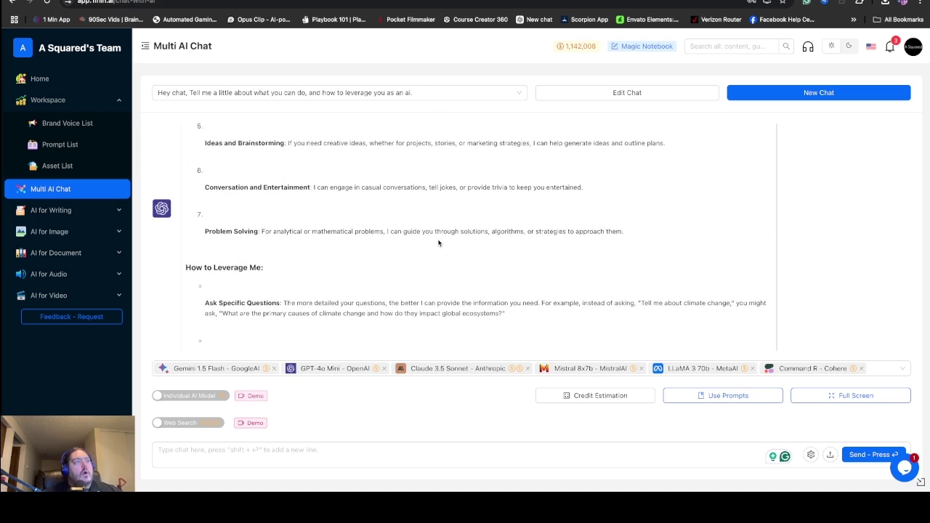
scroll(437, 239, "down", 20)
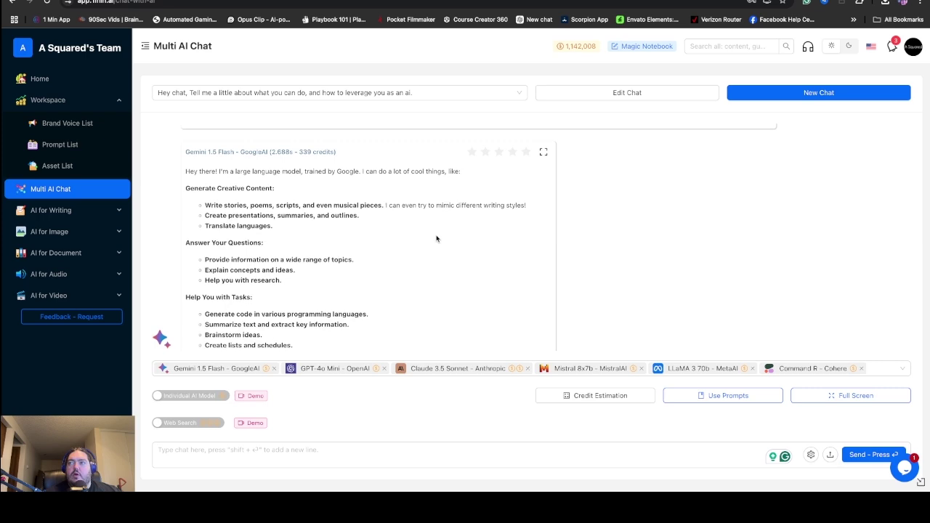
scroll(436, 238, "up", 8)
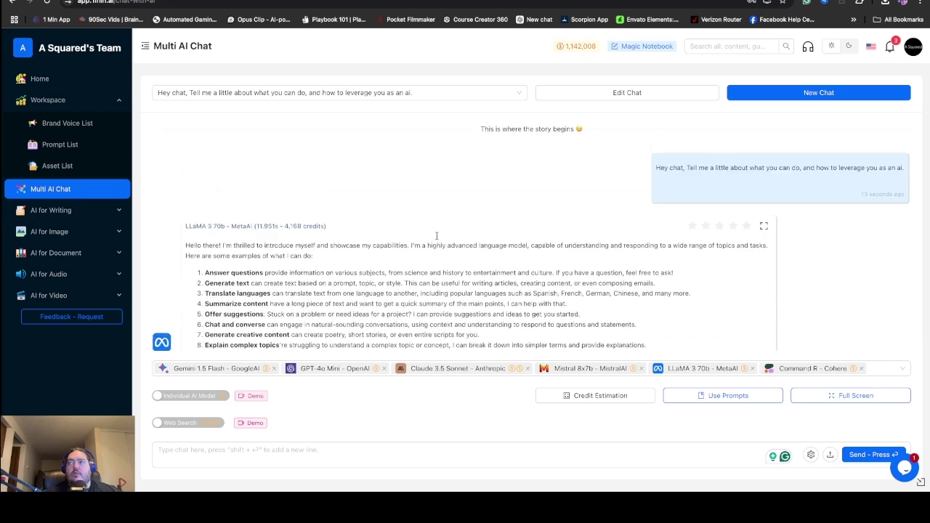
scroll(436, 238, "down", 6)
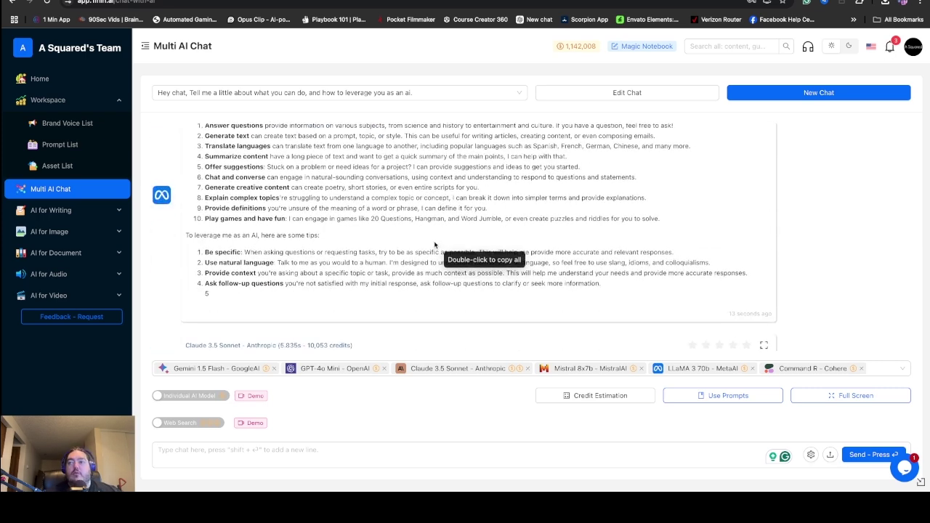
scroll(435, 245, "down", 1)
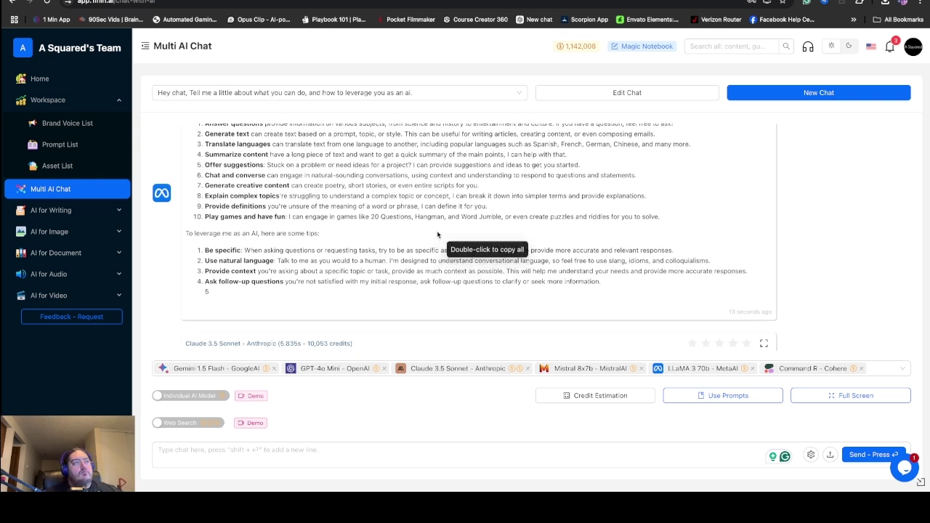
scroll(445, 196, "down", 1)
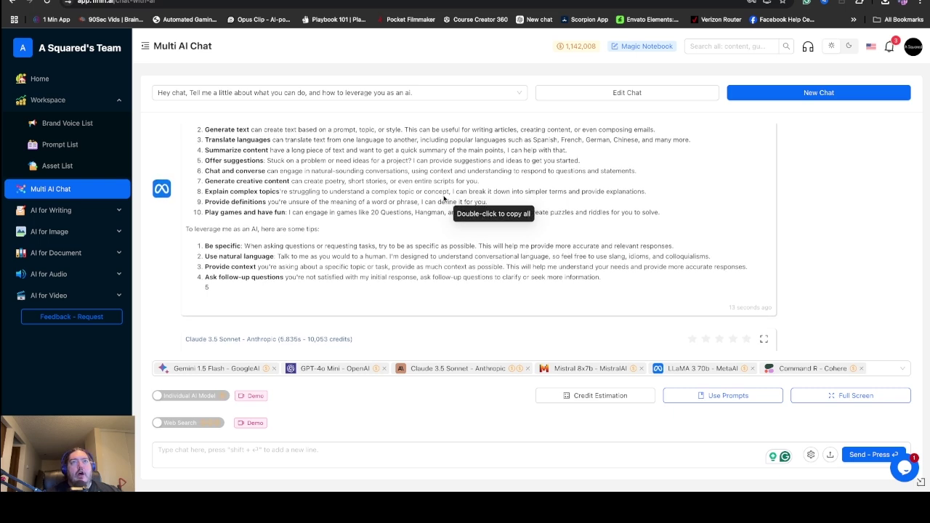
scroll(444, 198, "down", 1)
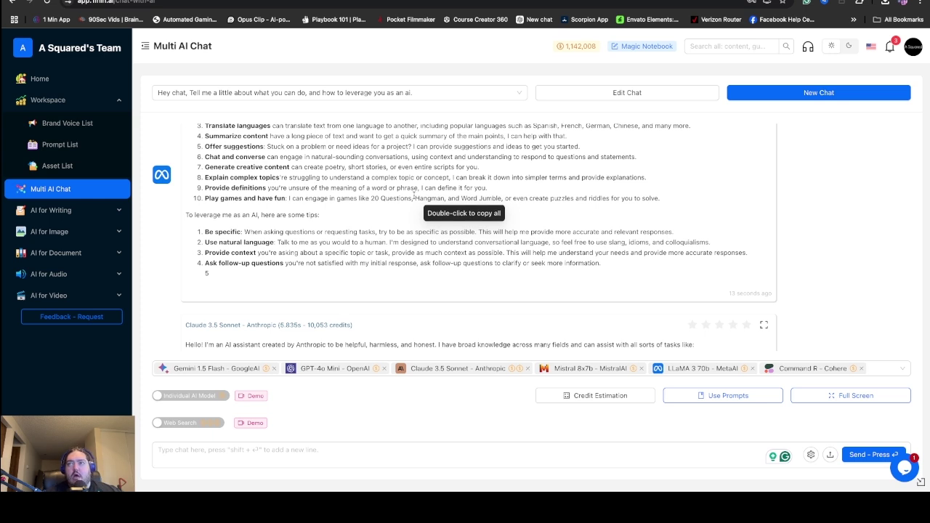
scroll(415, 195, "down", 1)
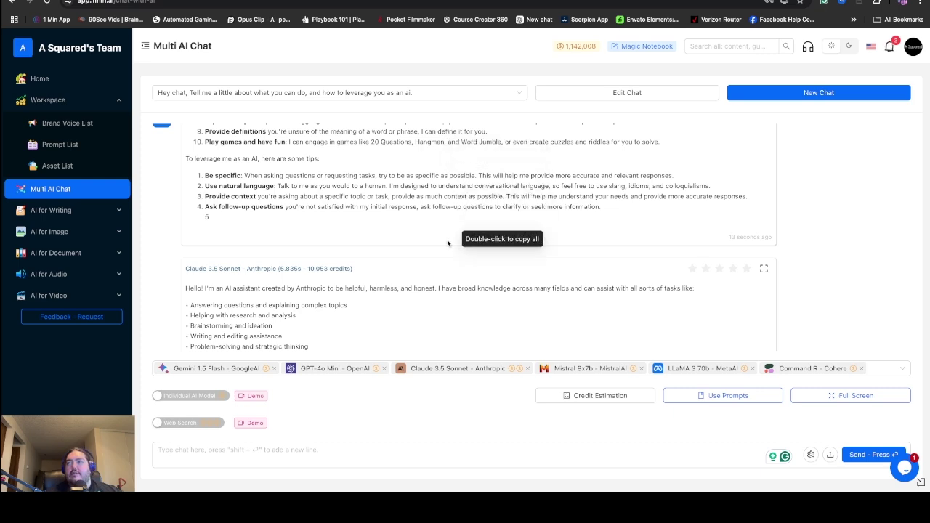
scroll(447, 244, "up", 5)
scroll(447, 240, "down", 2)
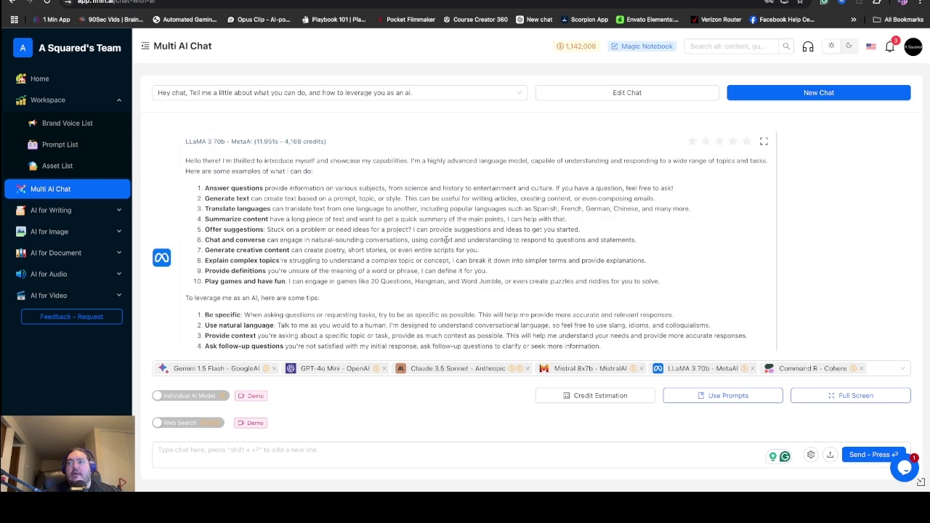
scroll(392, 220, "down", 10)
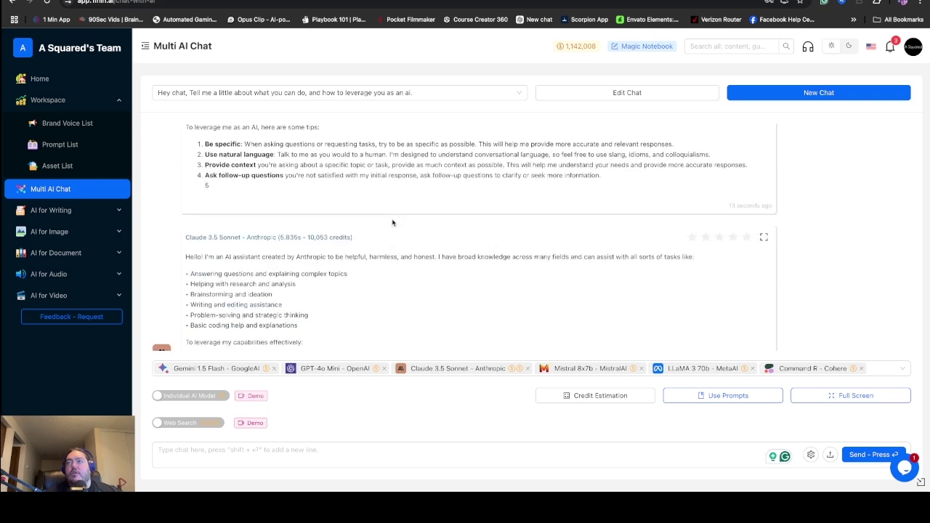
scroll(393, 221, "down", 10)
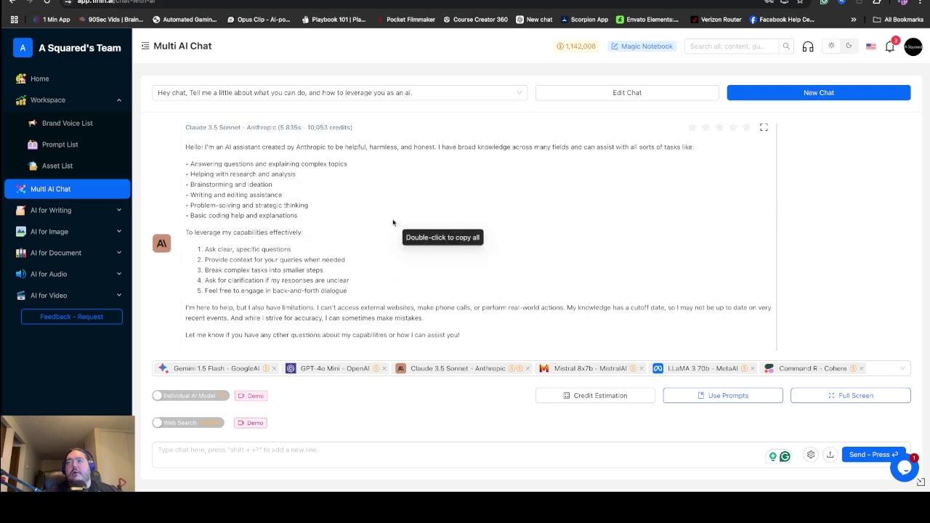
scroll(393, 222, "down", 10)
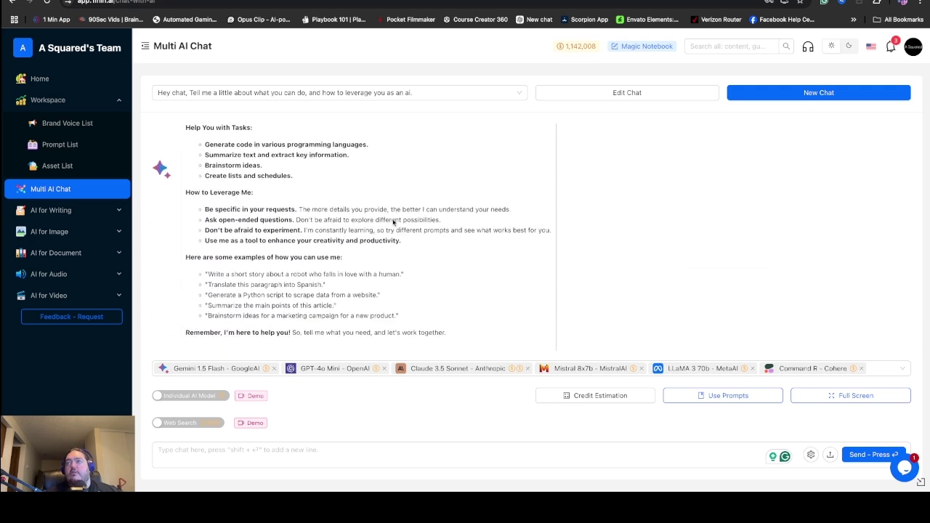
scroll(392, 223, "down", 6)
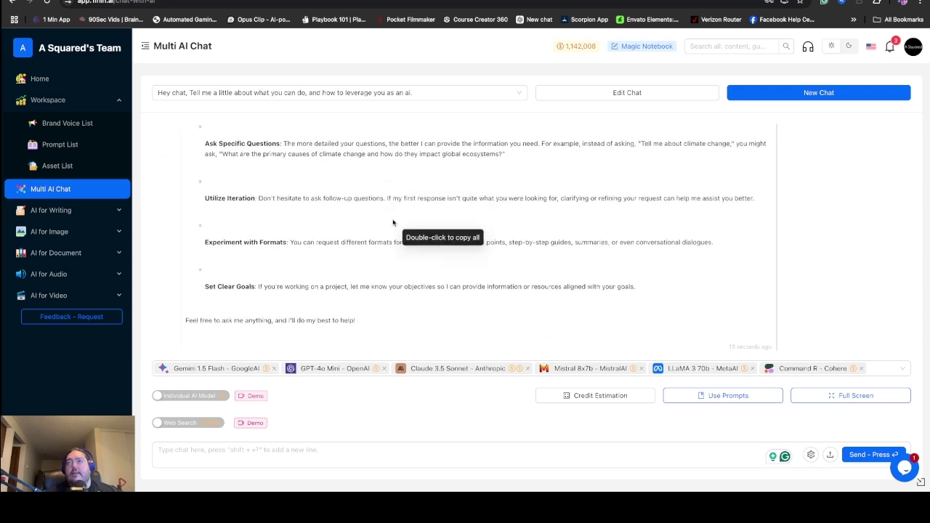
scroll(393, 223, "up", 12)
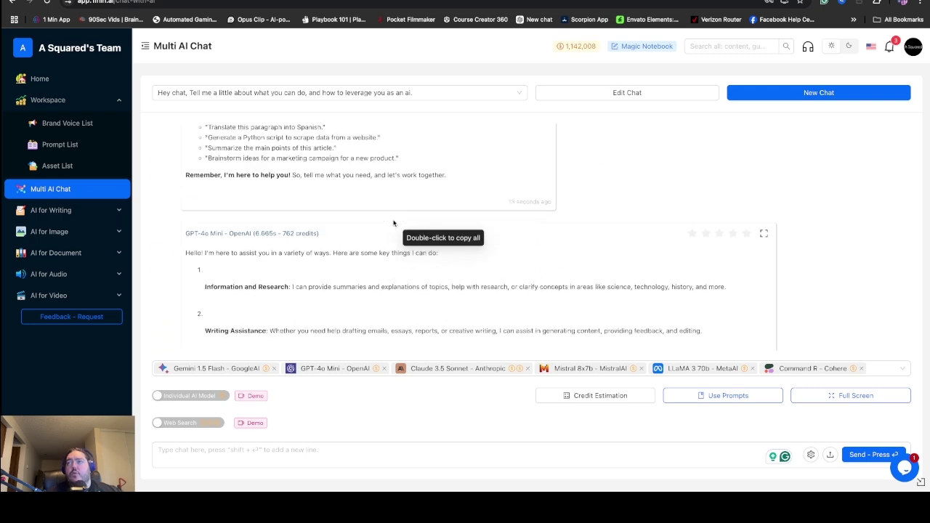
scroll(393, 223, "down", 20)
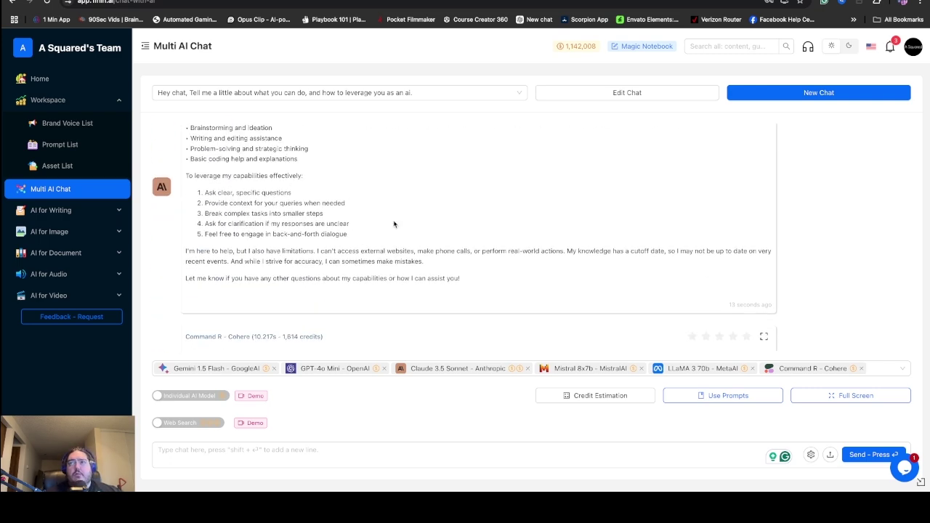
scroll(393, 223, "down", 15)
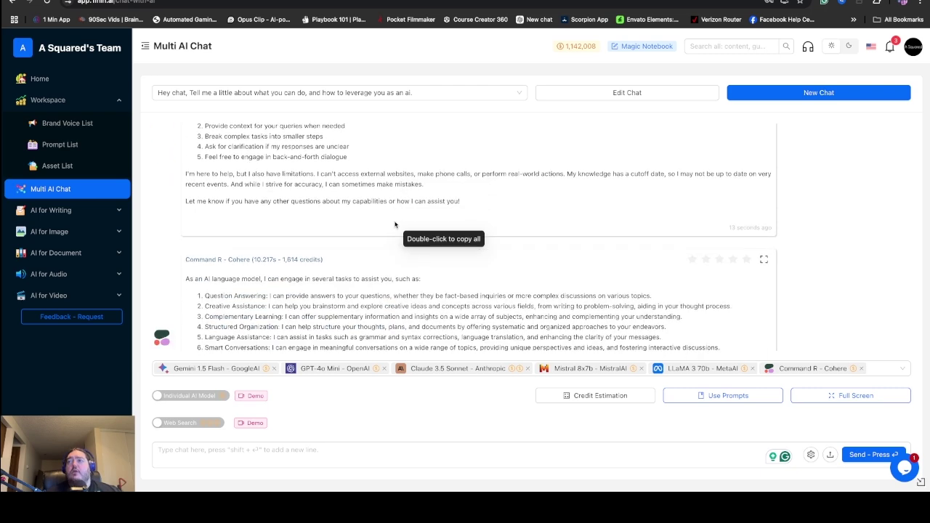
scroll(396, 225, "down", 3)
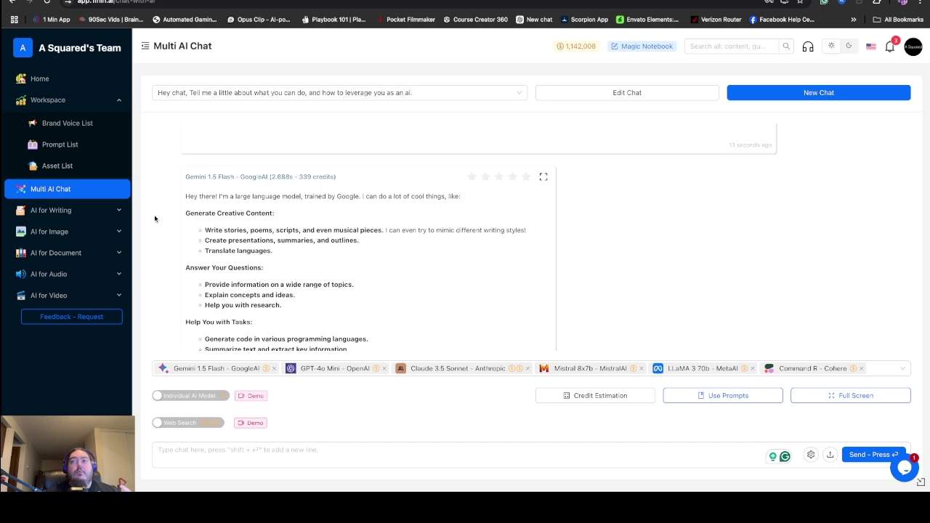
Step: Expand the AI writing, image and document sidebar sections and open Image Generator
left_click(61, 217)
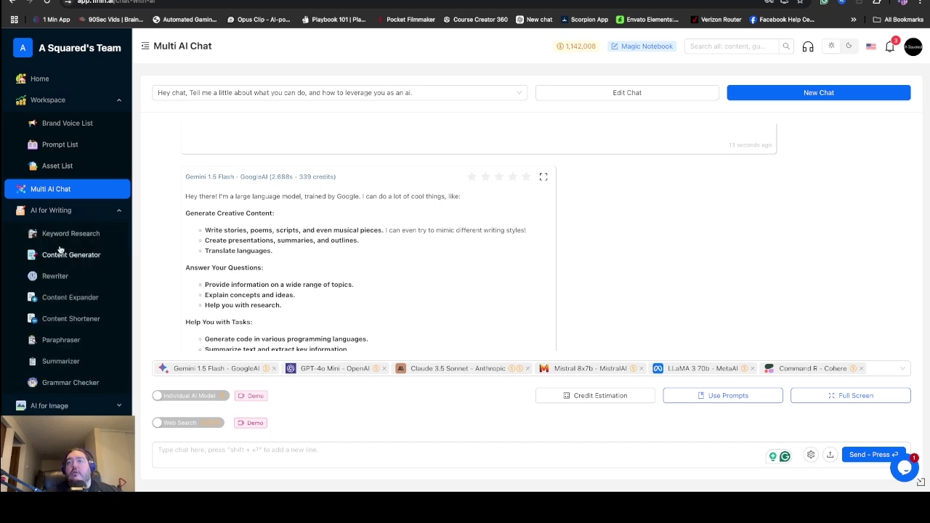
scroll(65, 298, "down", 1)
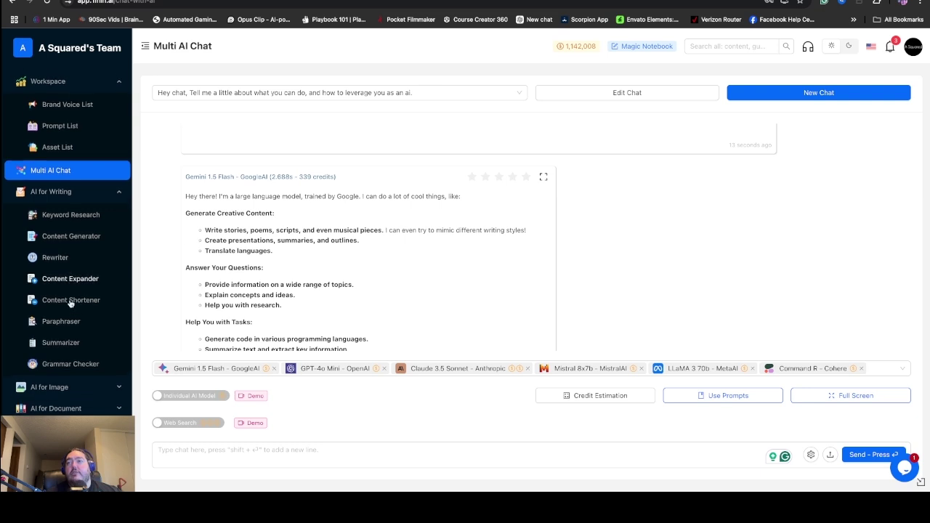
scroll(70, 304, "down", 1)
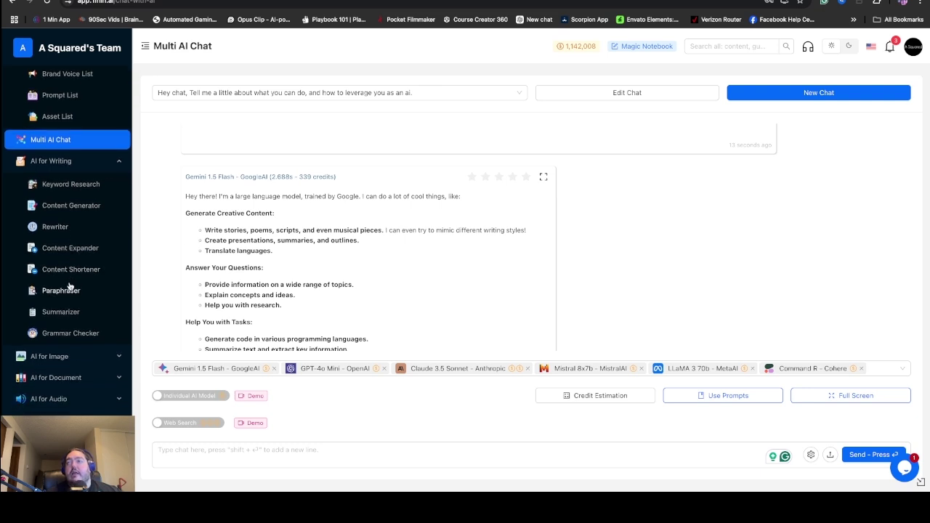
left_click(65, 357)
scroll(89, 345, "down", 3)
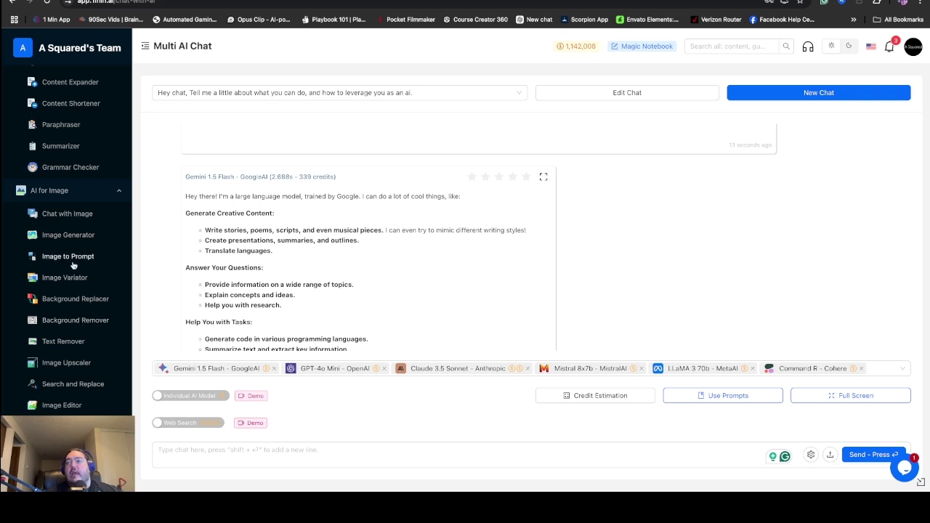
scroll(66, 305, "down", 1)
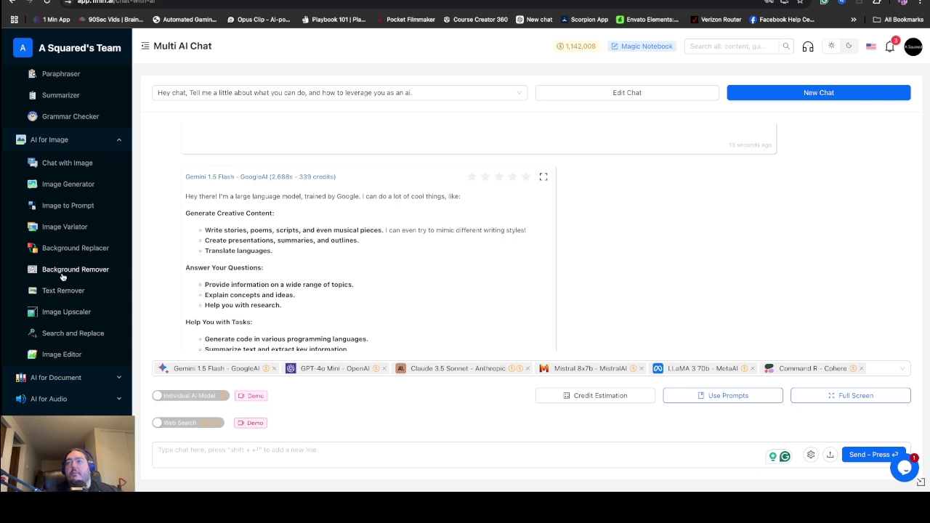
left_click(52, 378)
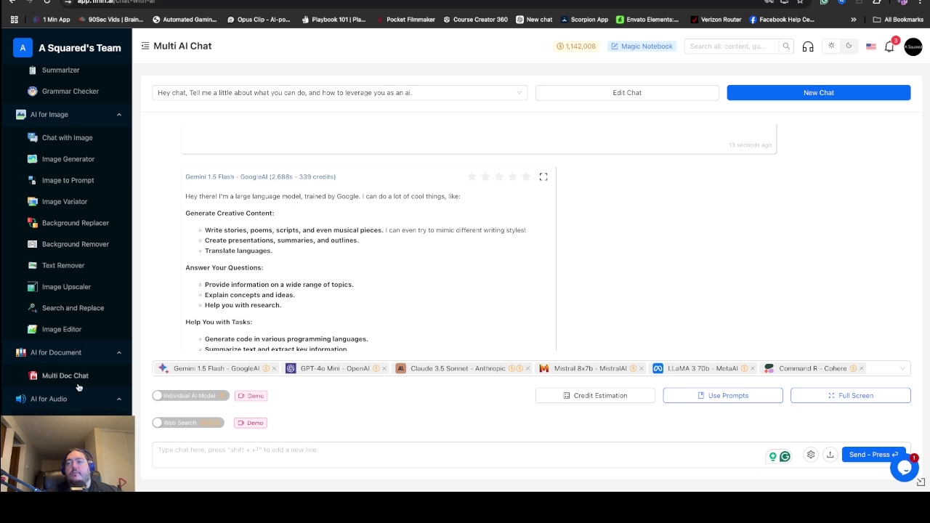
scroll(69, 390, "down", 2)
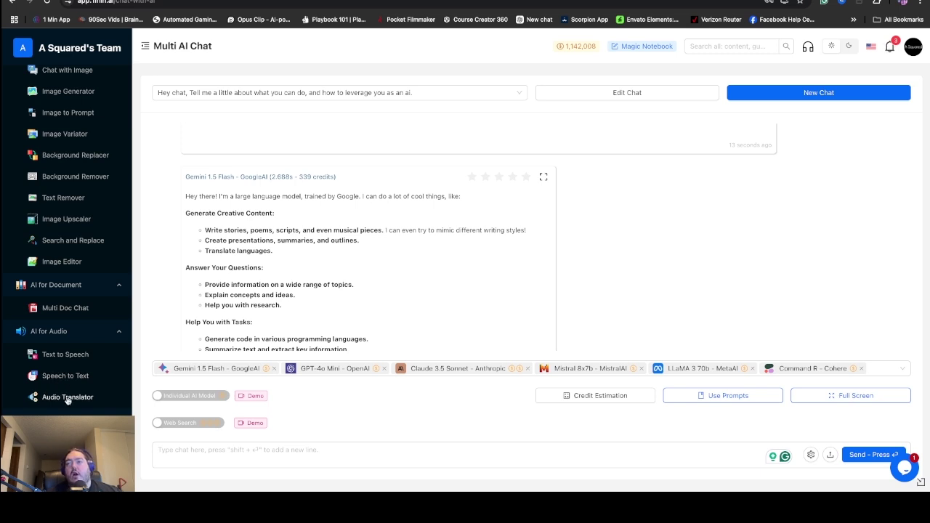
scroll(86, 331, "up", 1)
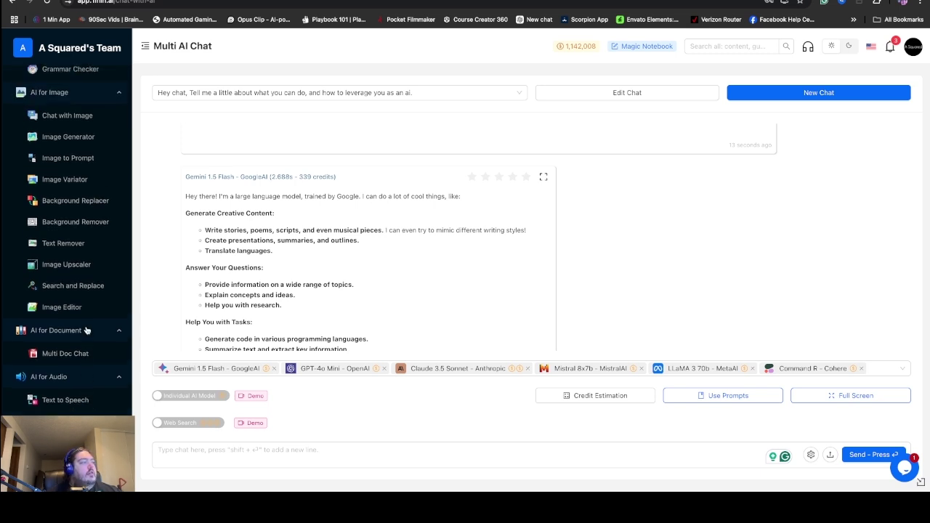
scroll(86, 331, "up", 5)
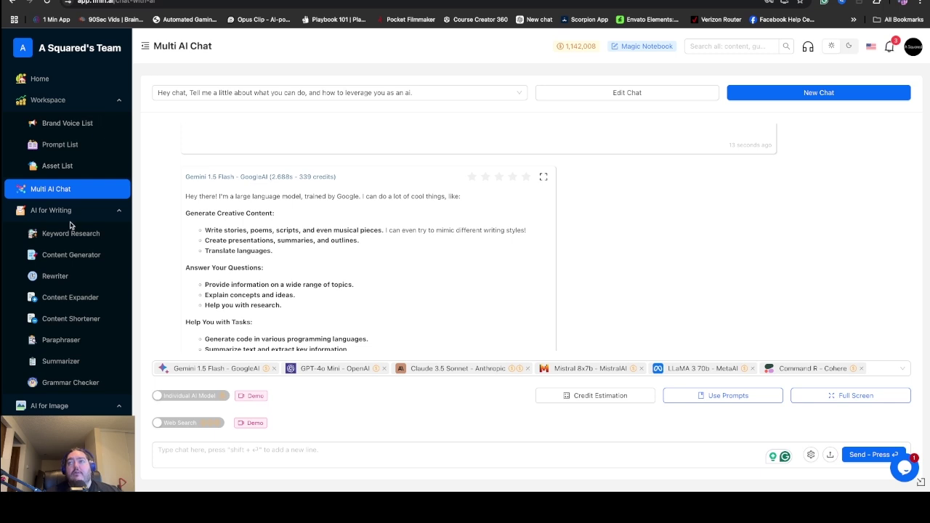
scroll(70, 225, "down", 3)
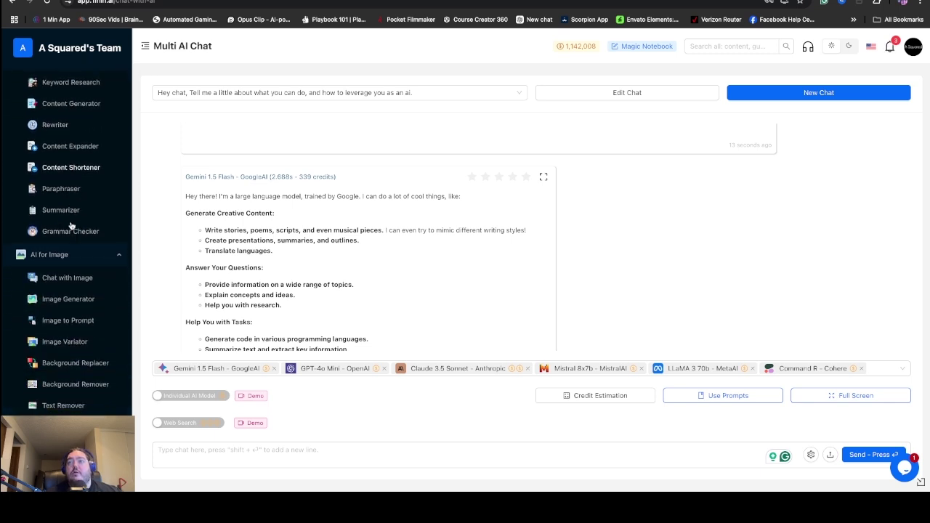
left_click(68, 299)
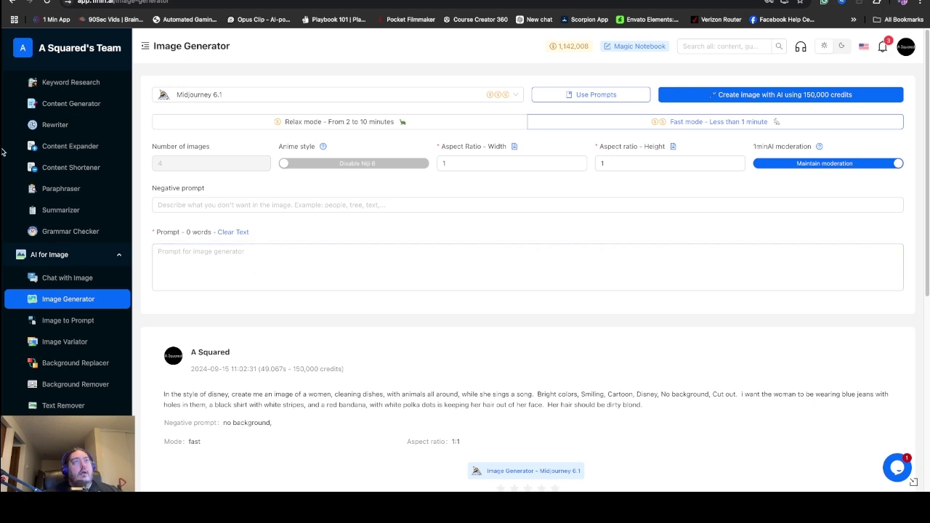
Step: Let Image Generator load Midjourney 6.1 in Fast mode at 1:1, with the Disney-style dishwashing prompt
mouse_move(465, 491)
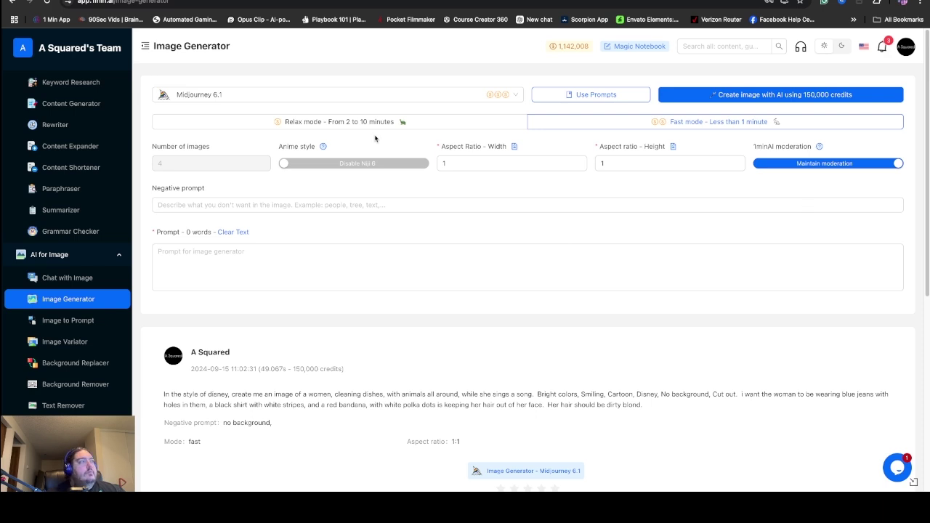
left_click(380, 95)
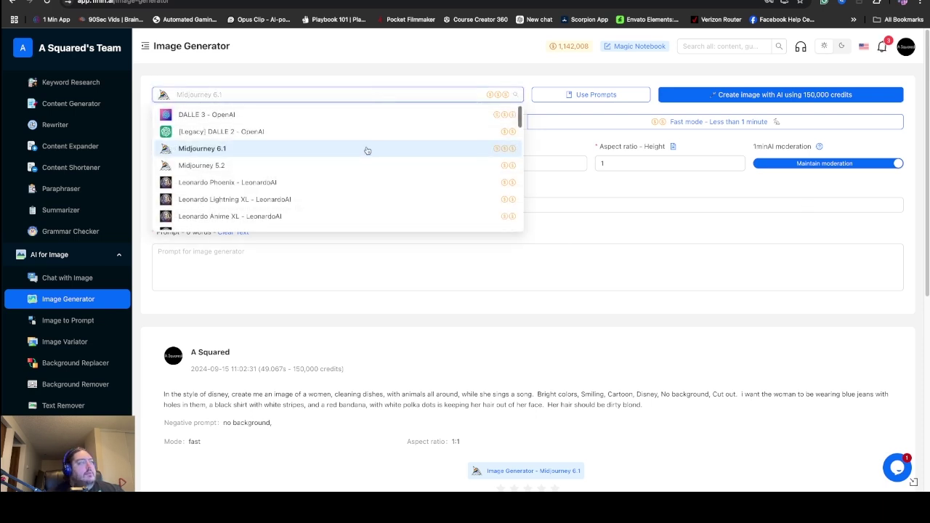
scroll(367, 151, "down", 1)
scroll(366, 150, "down", 2)
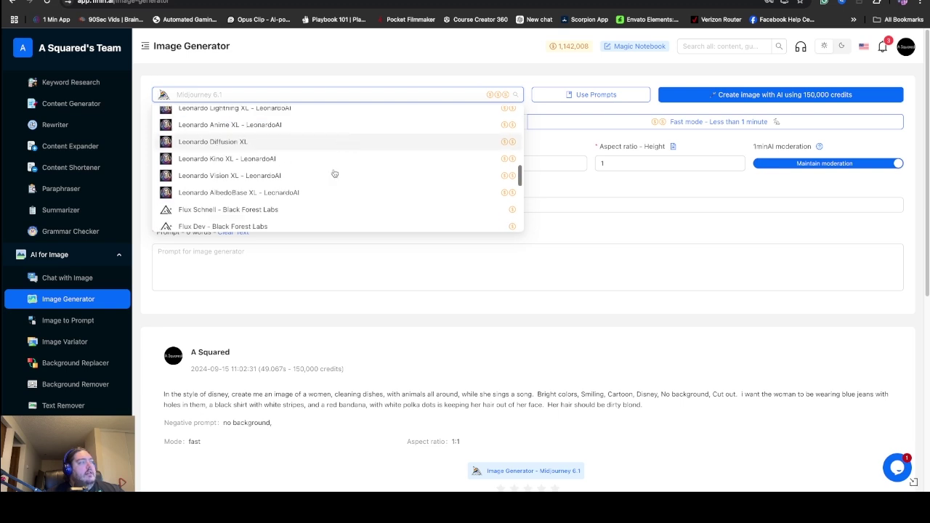
scroll(322, 218, "down", 3)
scroll(322, 220, "down", 1)
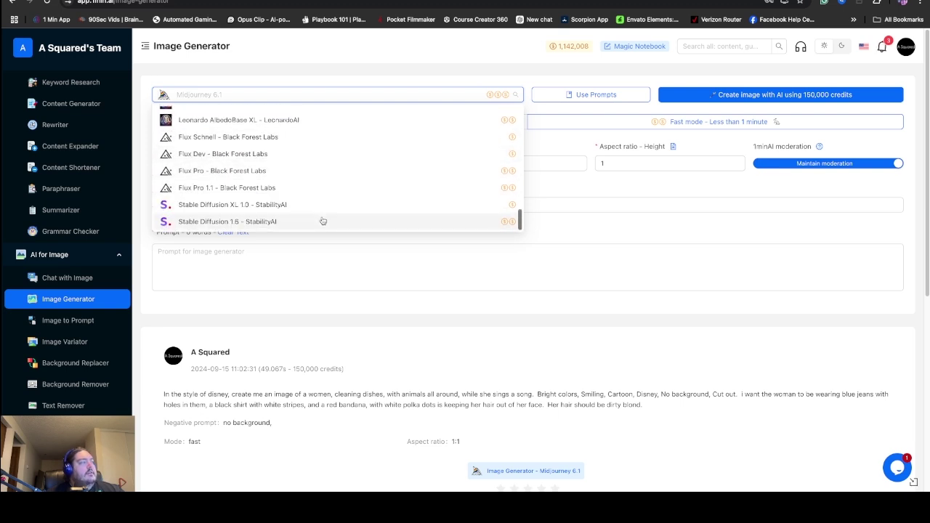
scroll(309, 200, "up", 8)
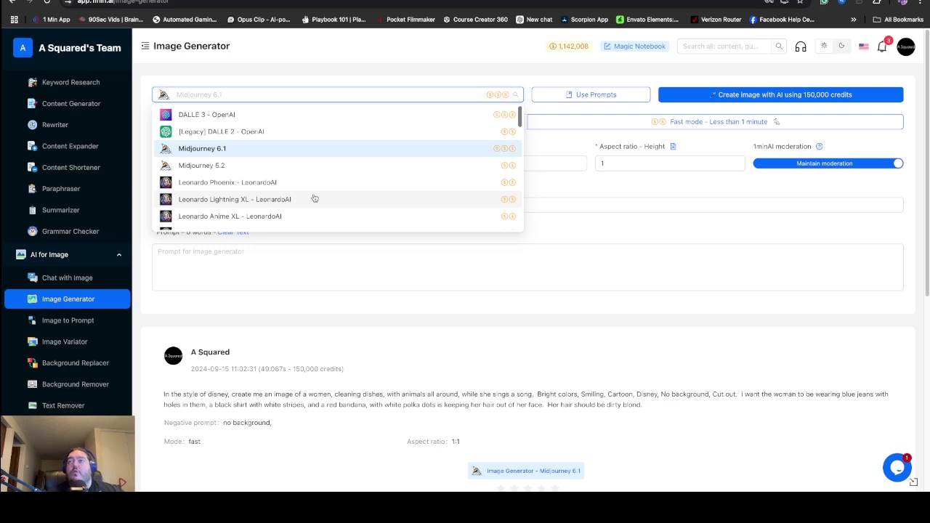
left_click(381, 83)
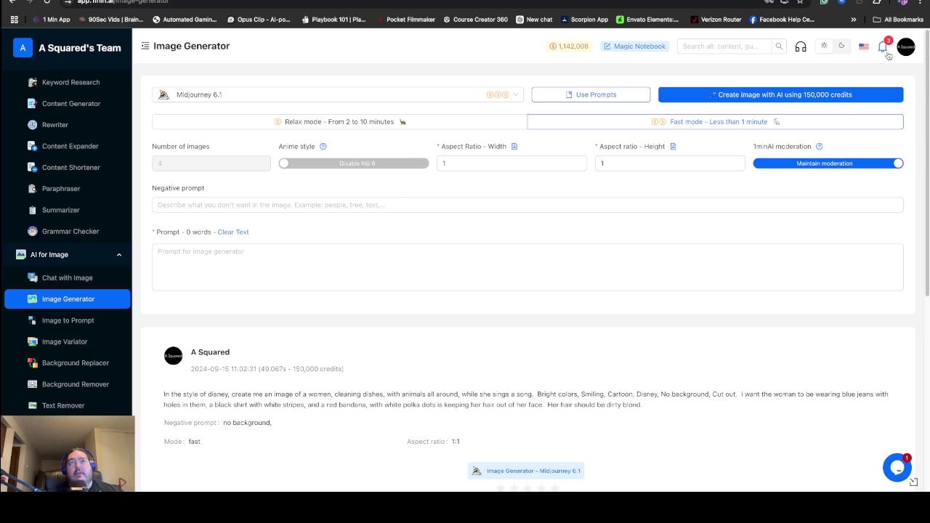
left_click(883, 46)
left_click(711, 63)
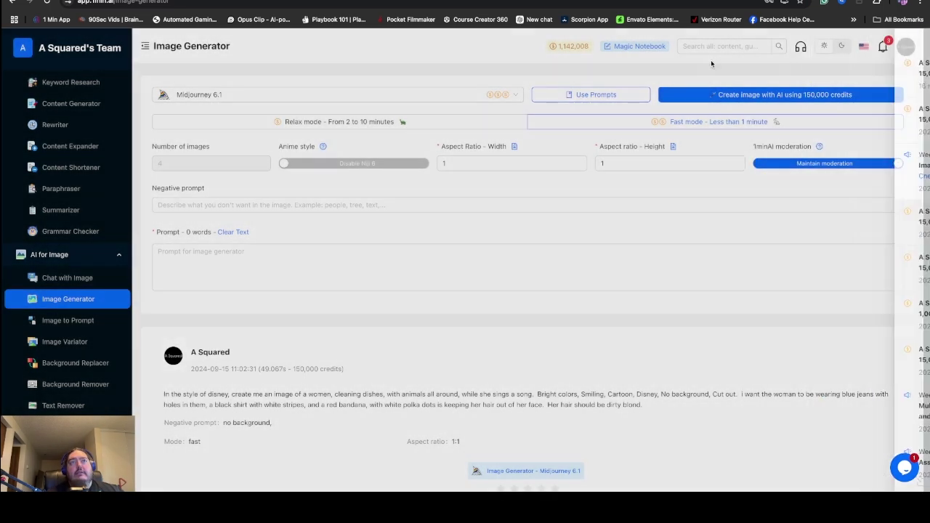
left_click(883, 46)
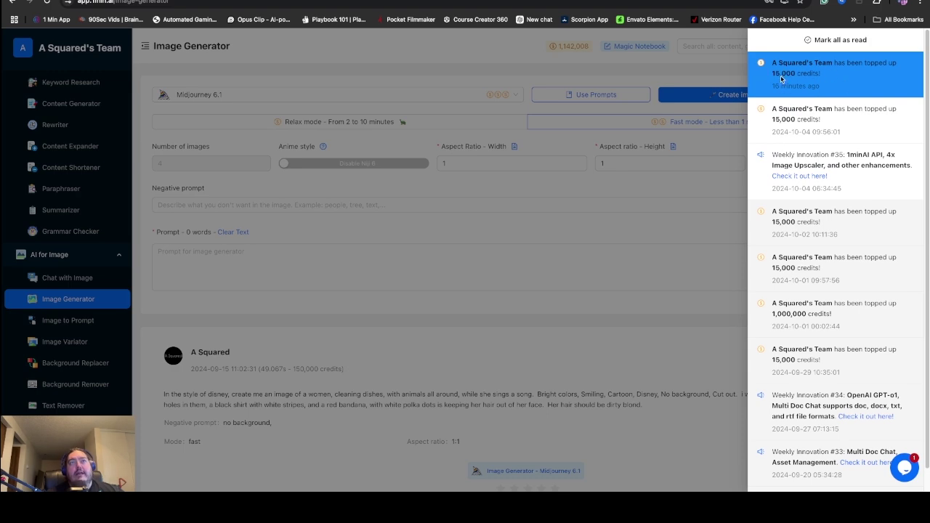
left_click(662, 76)
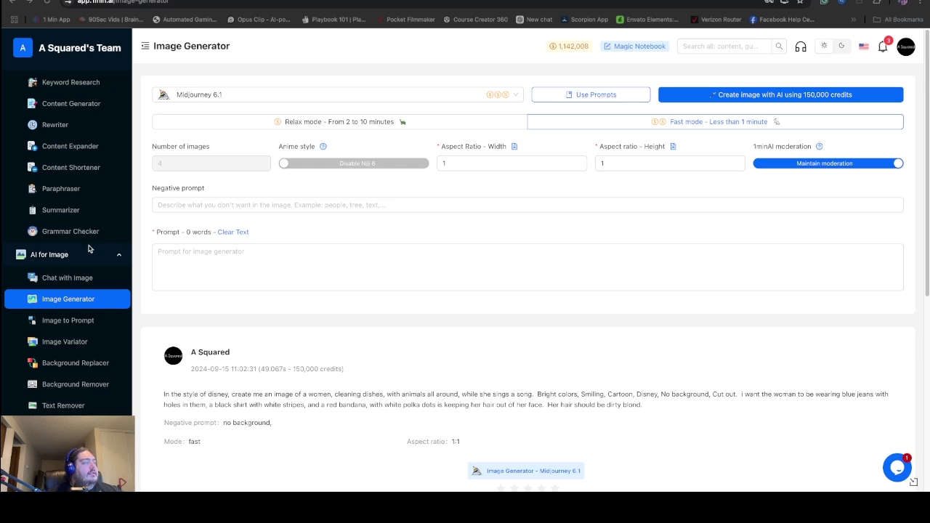
Step: Scroll the sidebar down toward the AI for Video section
scroll(89, 254, "down", 3)
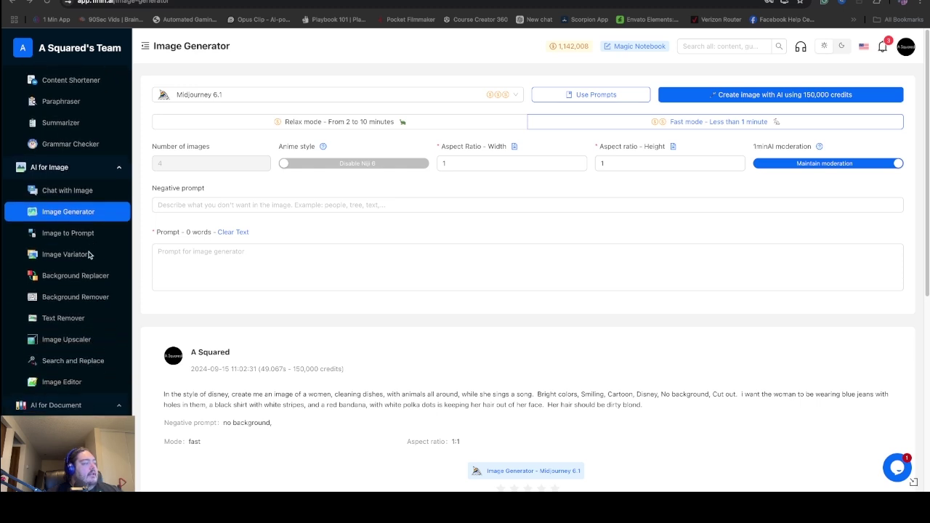
scroll(90, 255, "down", 4)
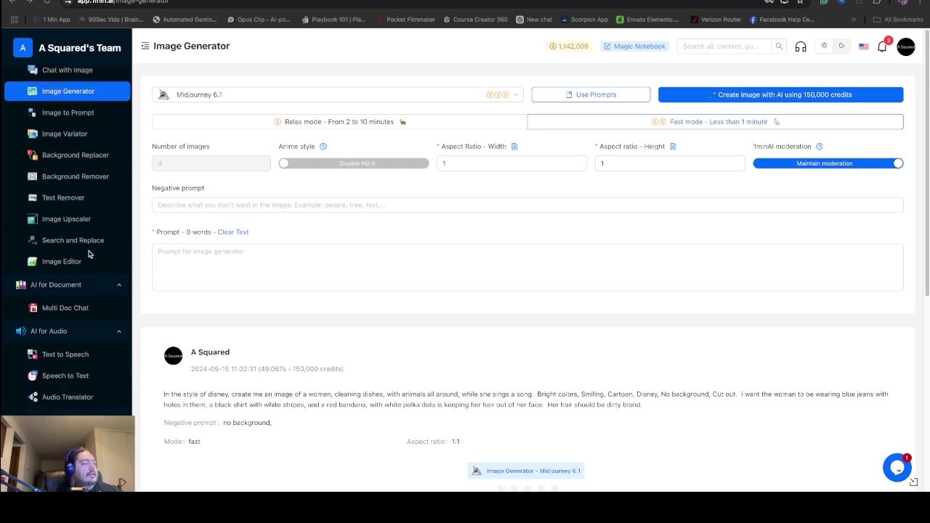
scroll(89, 253, "up", 1)
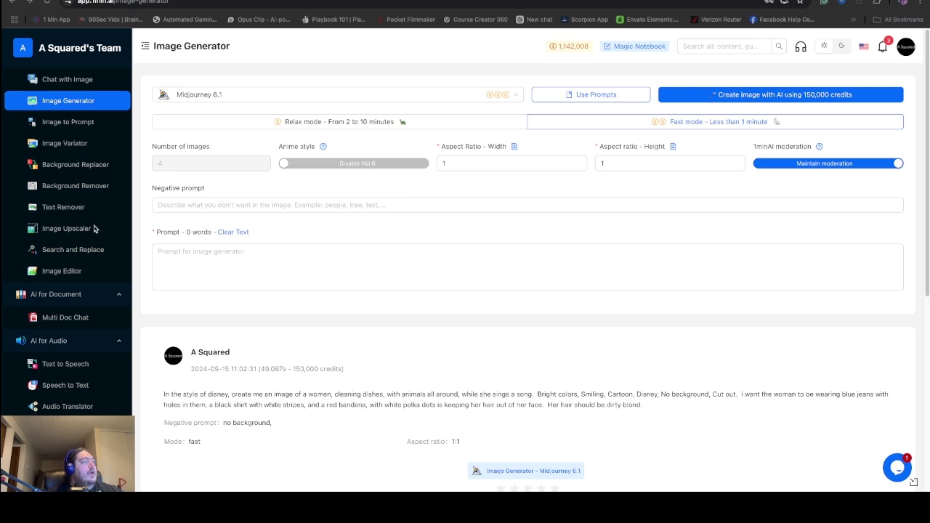
scroll(93, 228, "up", 5)
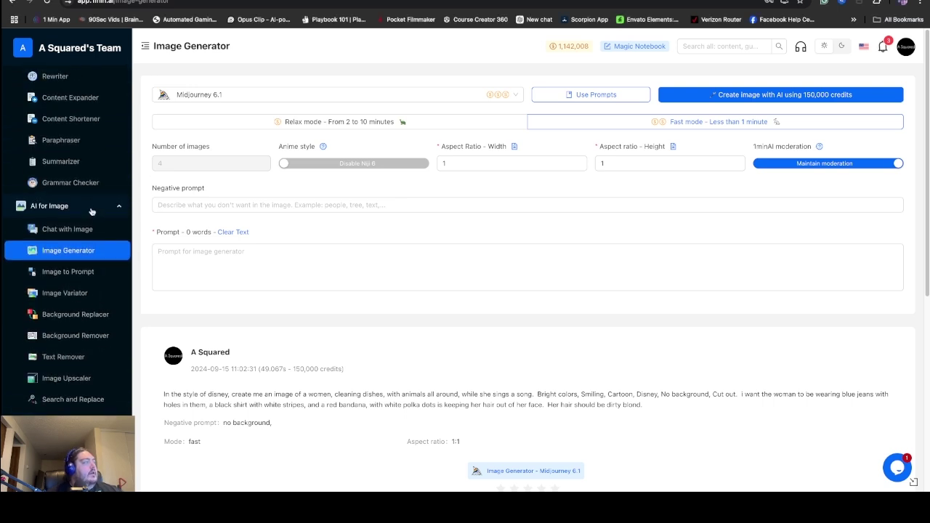
scroll(88, 272, "down", 1)
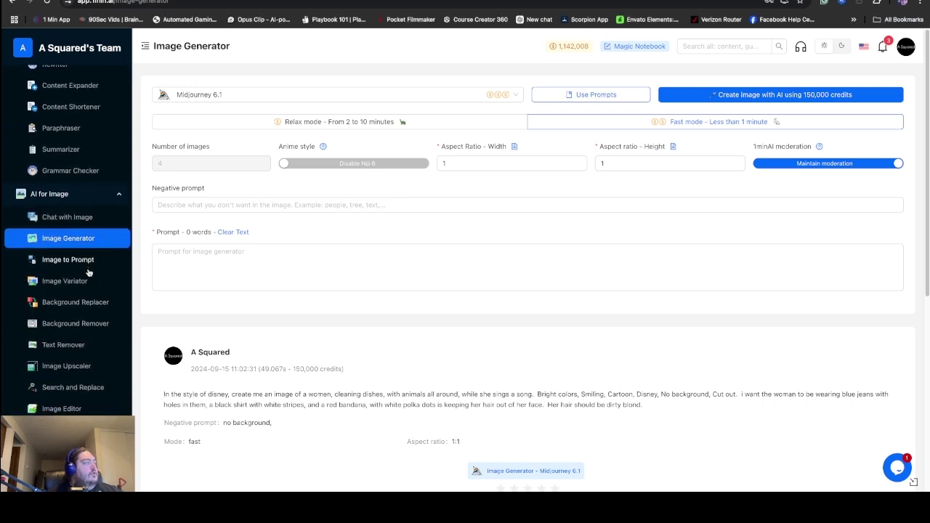
scroll(87, 272, "down", 5)
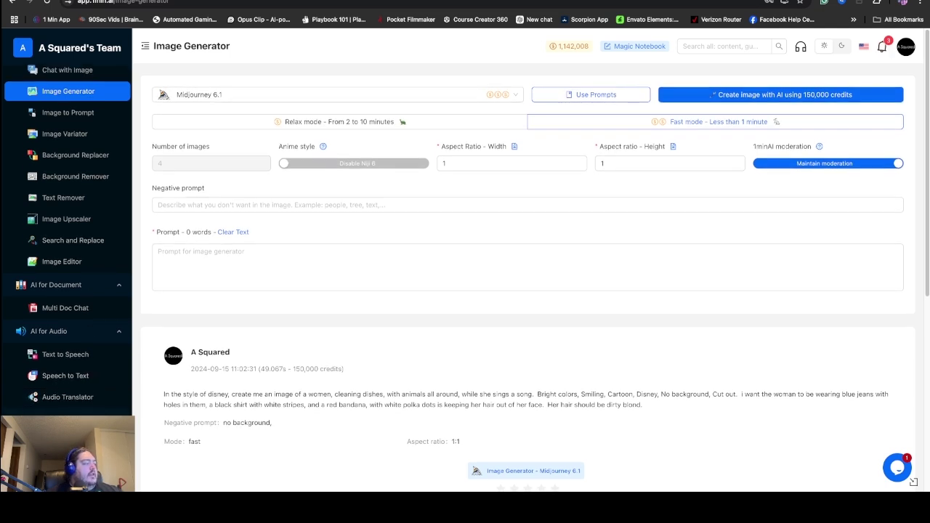
scroll(66, 376, "down", 1)
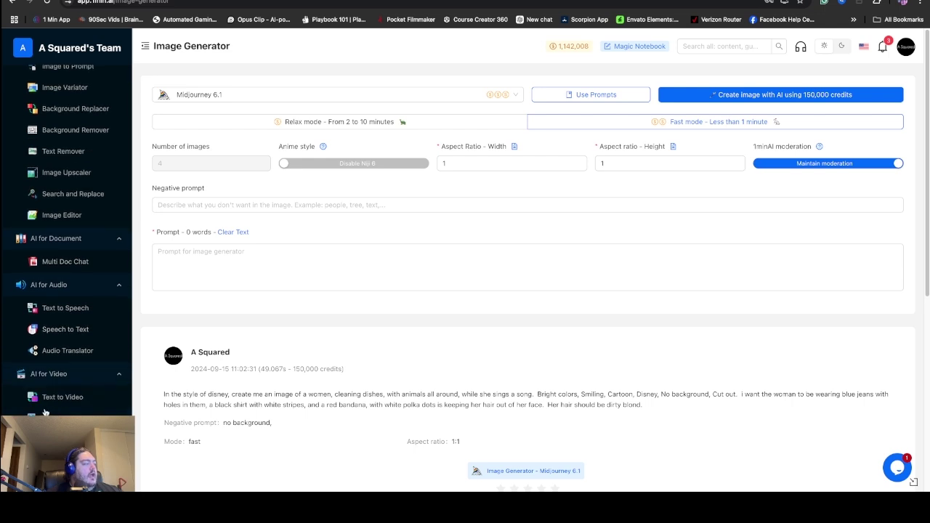
Step: Open Text to Video on Luma AI and play the earlier skeleton-hand video
left_click(72, 397)
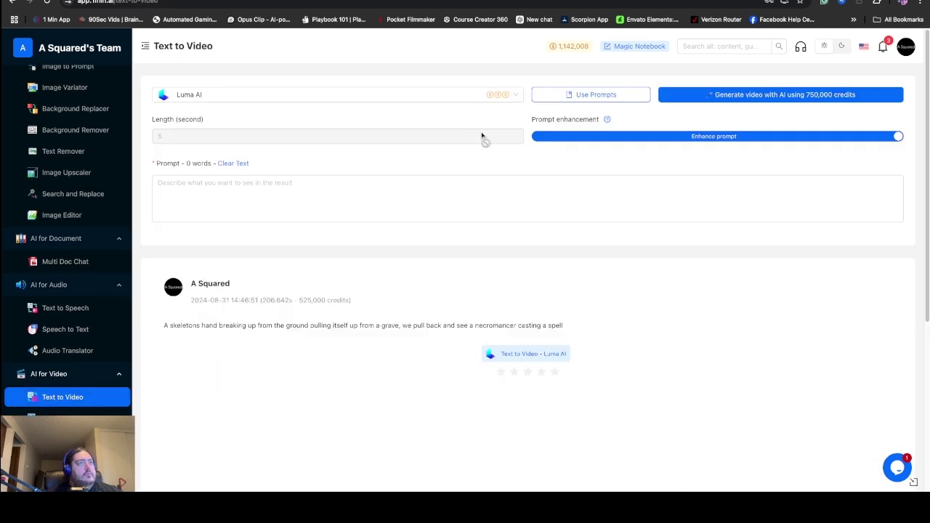
scroll(445, 258, "down", 3)
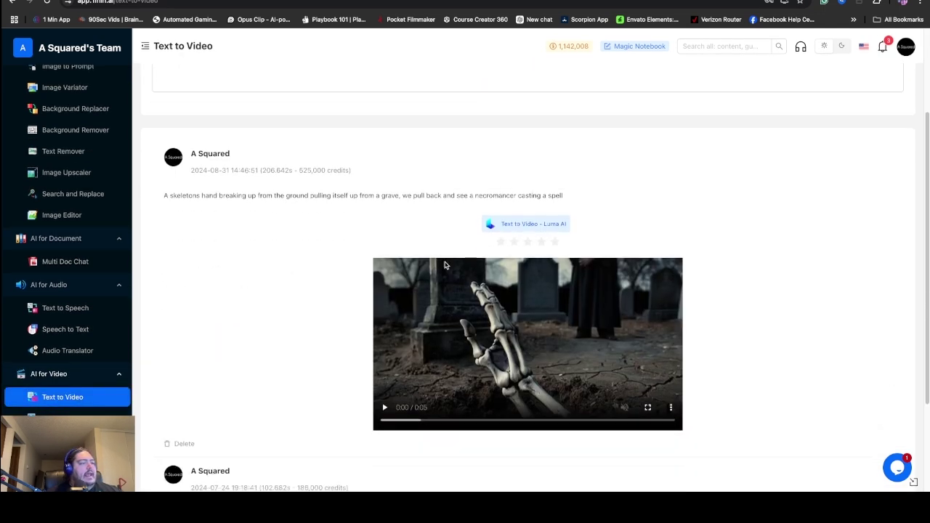
scroll(445, 258, "down", 2)
scroll(363, 249, "up", 2)
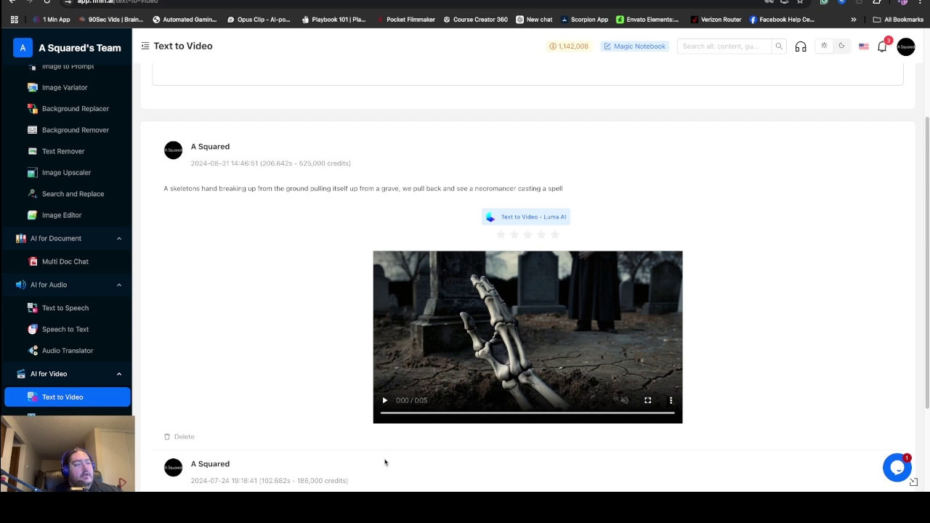
left_click(386, 402)
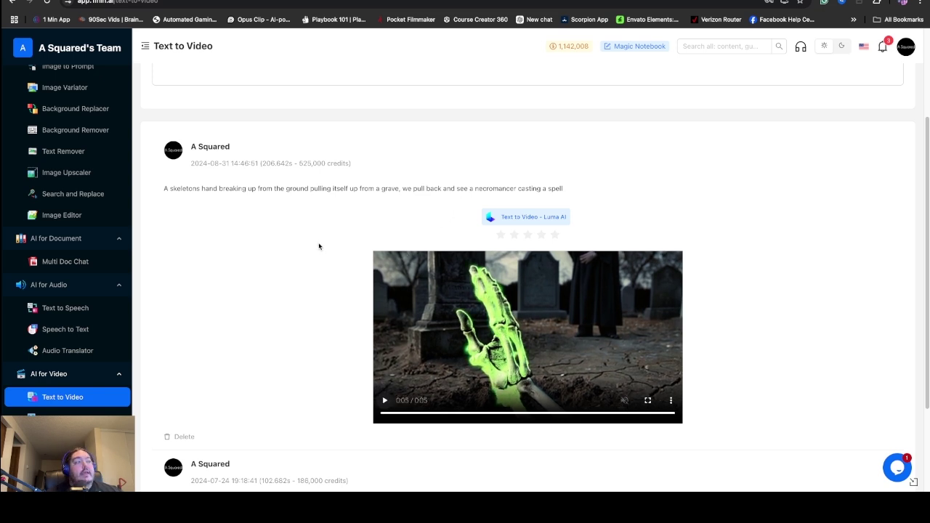
Step: Scroll down the history to the Animate Diff water-balloon entry
scroll(445, 237, "up", 1)
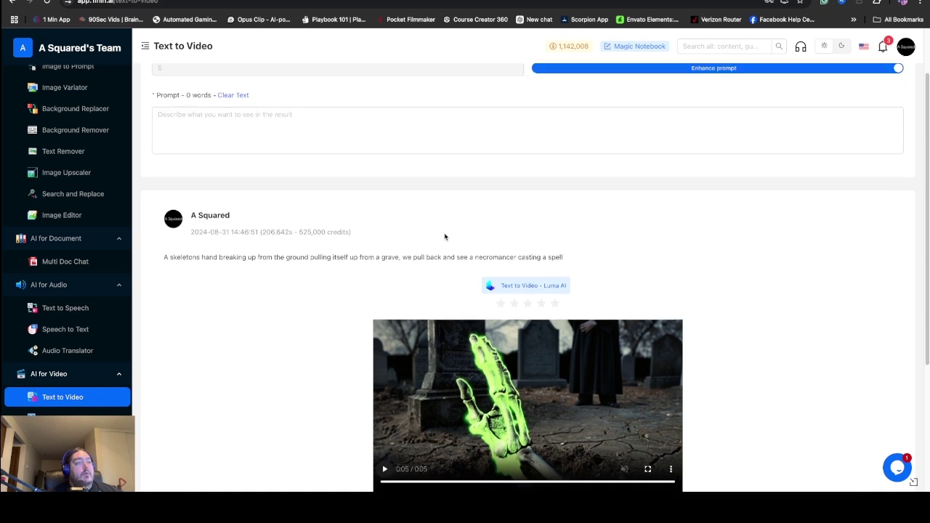
scroll(445, 236, "up", 1)
scroll(445, 237, "down", 1)
scroll(445, 237, "up", 1)
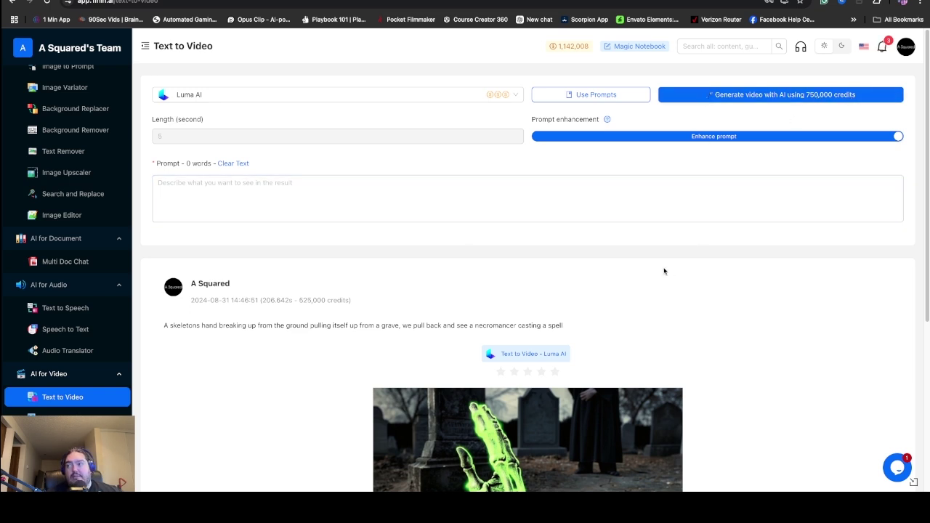
scroll(551, 256, "down", 5)
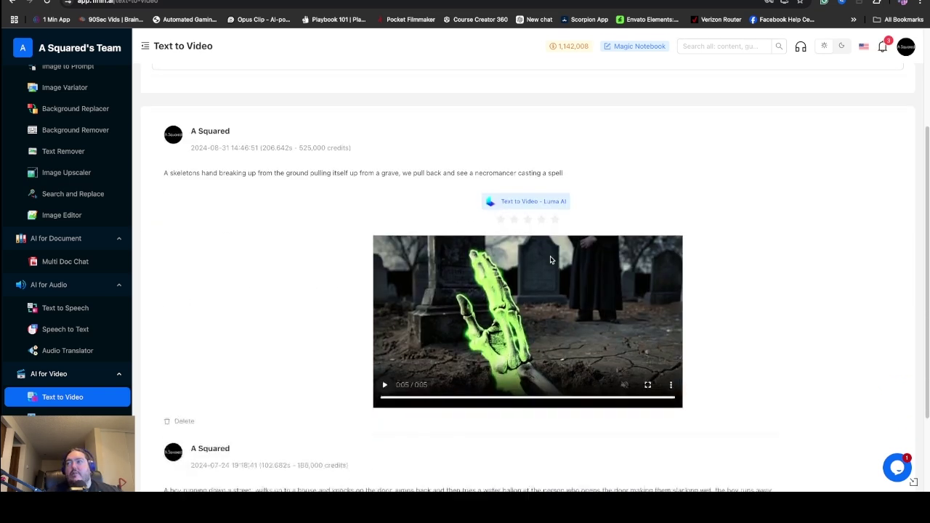
scroll(367, 367, "down", 3)
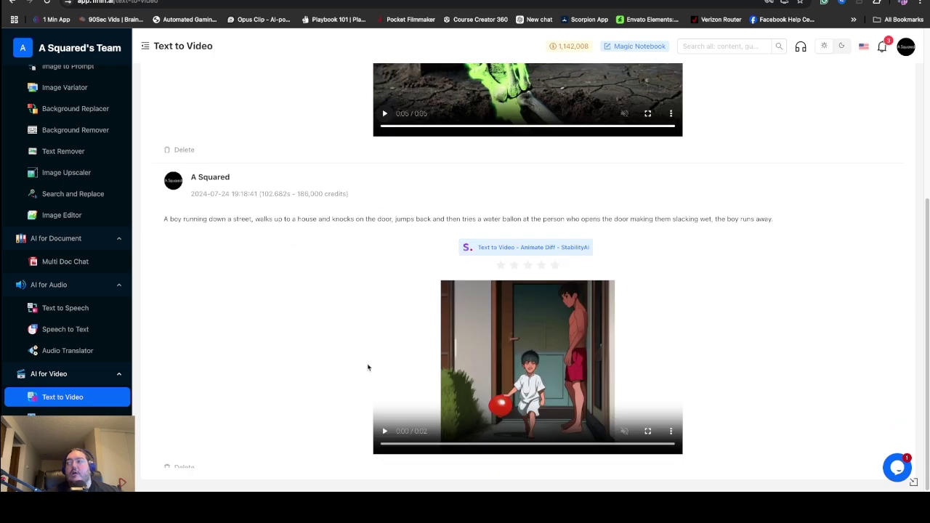
Step: Play the 2-second Animate Diff water-balloon clip, then scroll back up to the form
scroll(368, 367, "down", 1)
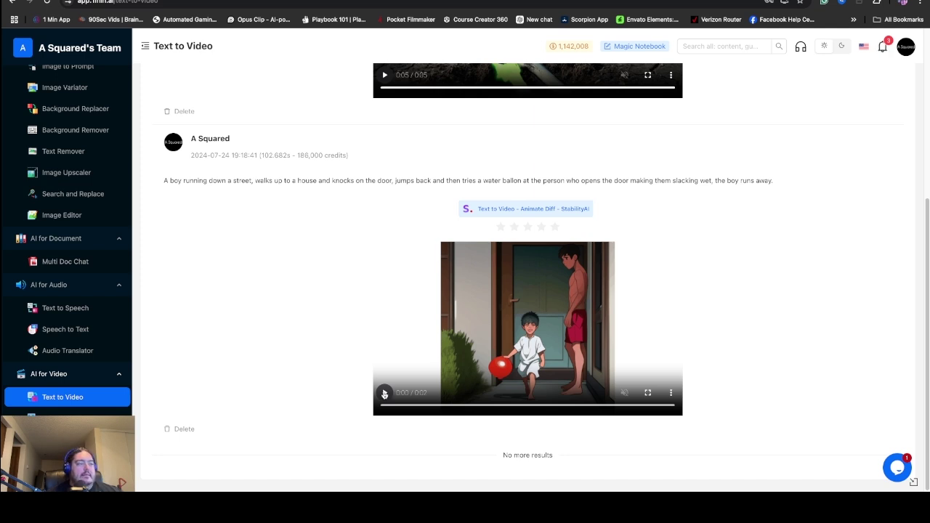
left_click(385, 393)
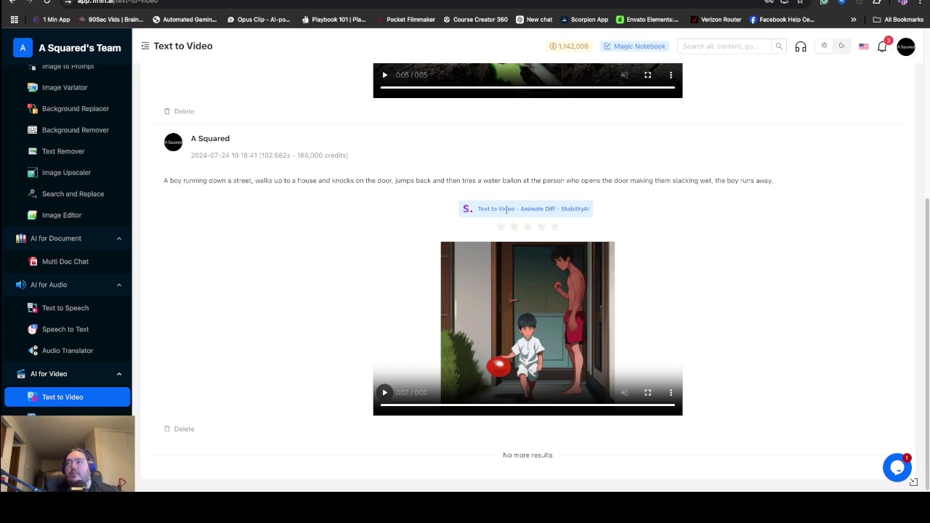
scroll(490, 242, "up", 3)
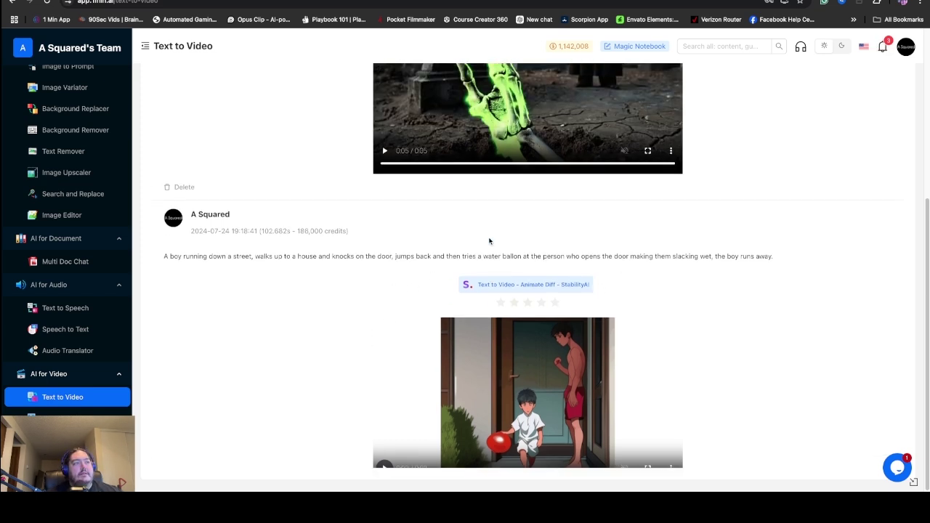
scroll(489, 241, "up", 4)
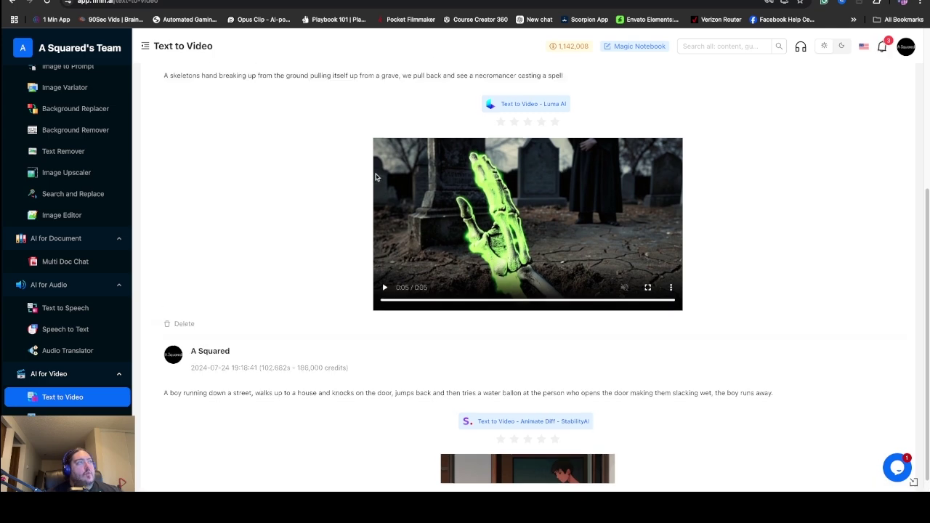
Step: Switch the video model to Animate Diff - StabilityAI, keeping the Cartoon - ToonYou Beta 6 style
left_click(322, 89)
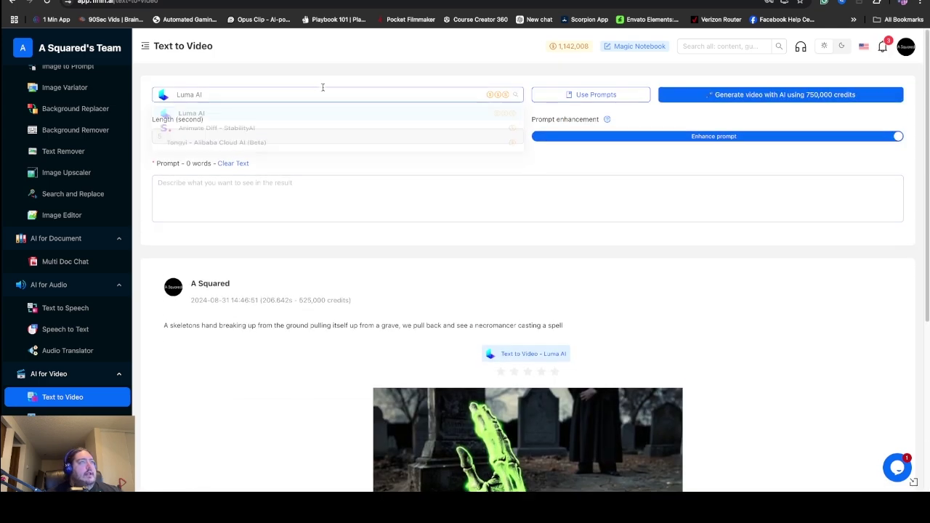
left_click(295, 133)
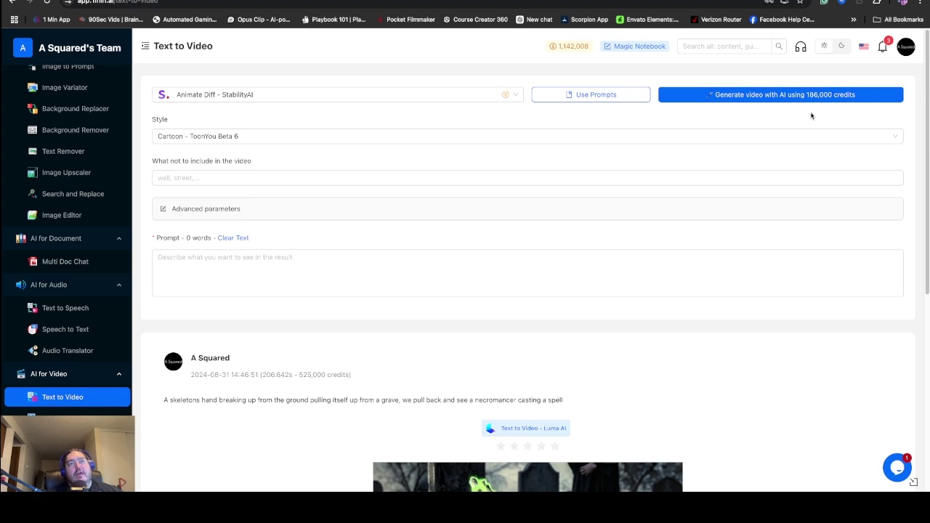
scroll(439, 272, "down", 5)
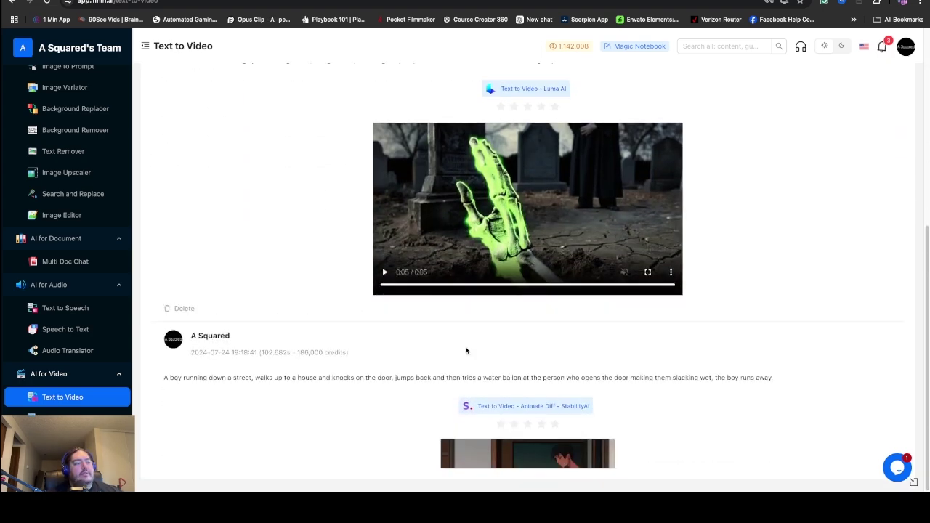
scroll(497, 421, "down", 3)
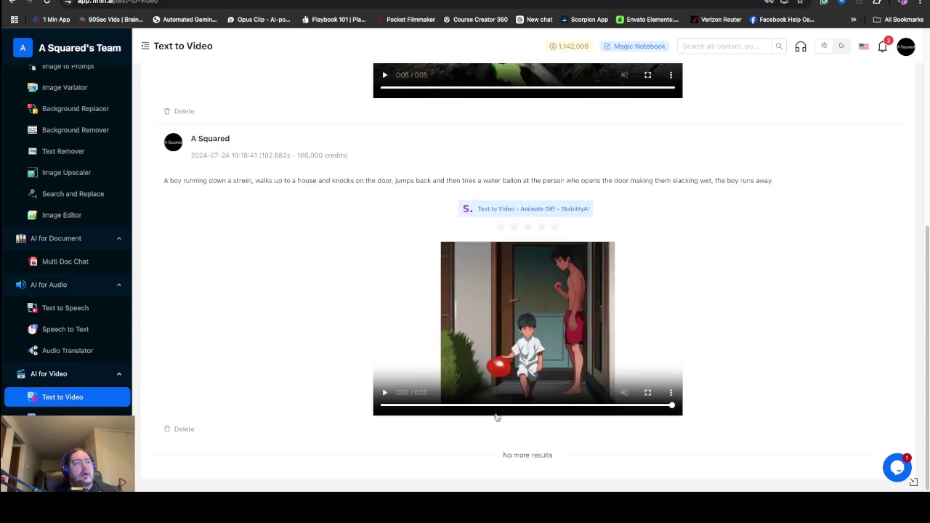
scroll(498, 418, "up", 3)
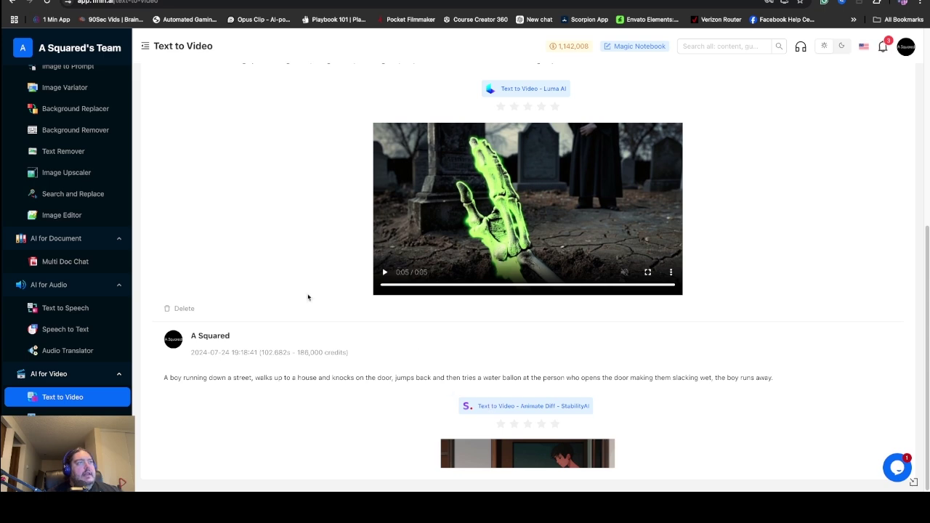
scroll(263, 268, "up", 5)
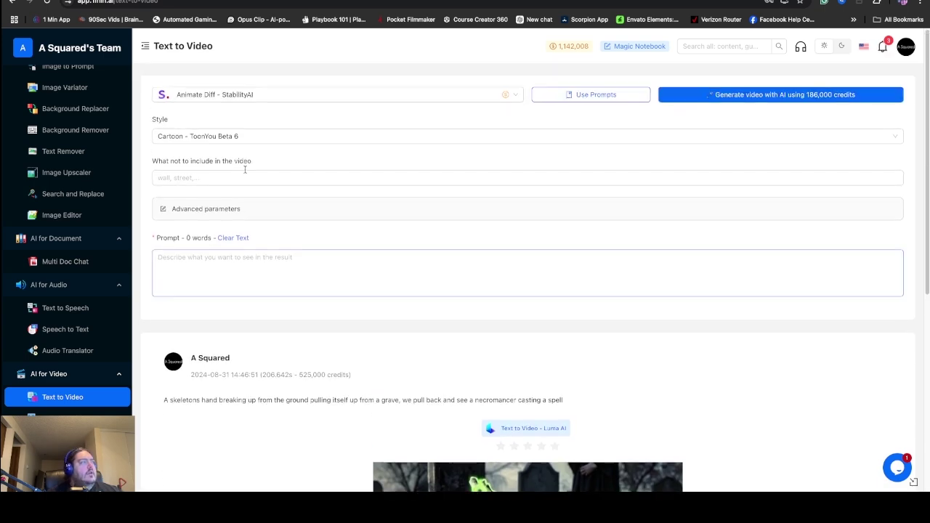
left_click(341, 136)
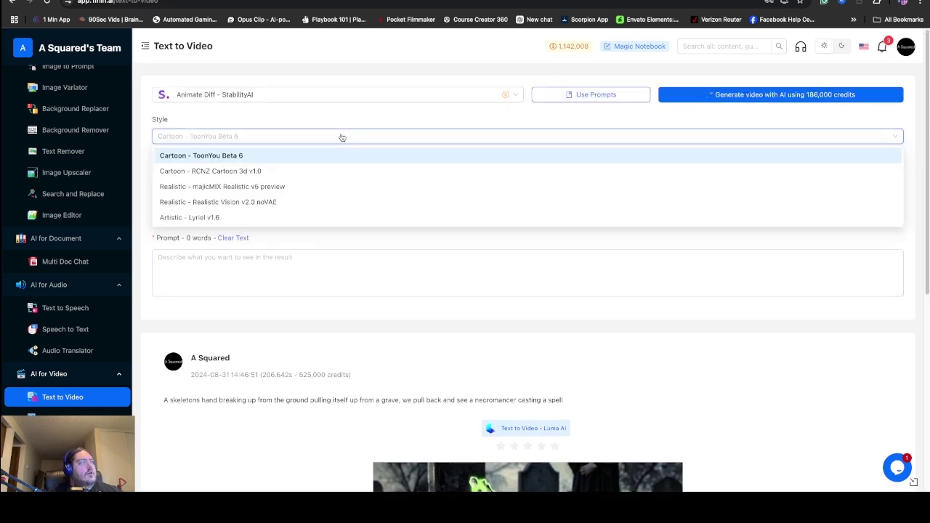
left_click(323, 248)
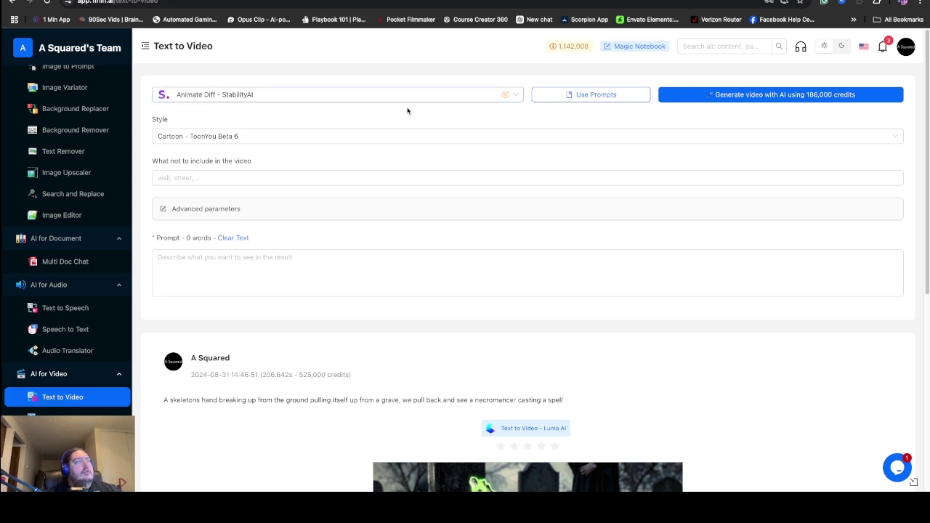
Step: Select Tongyi - Alibaba Cloud AI (Beta) and review its 50 frames at 8 fps settings
left_click(388, 94)
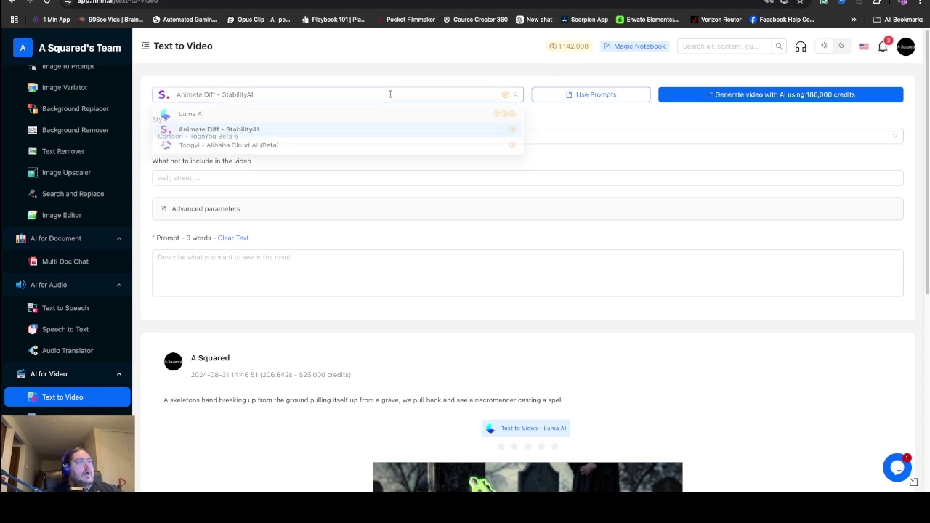
left_click(343, 149)
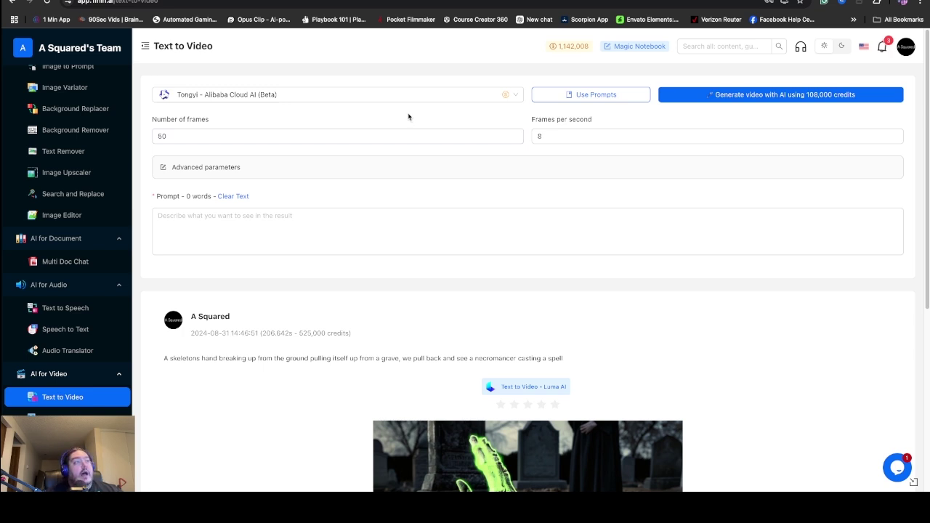
scroll(446, 276, "down", 5)
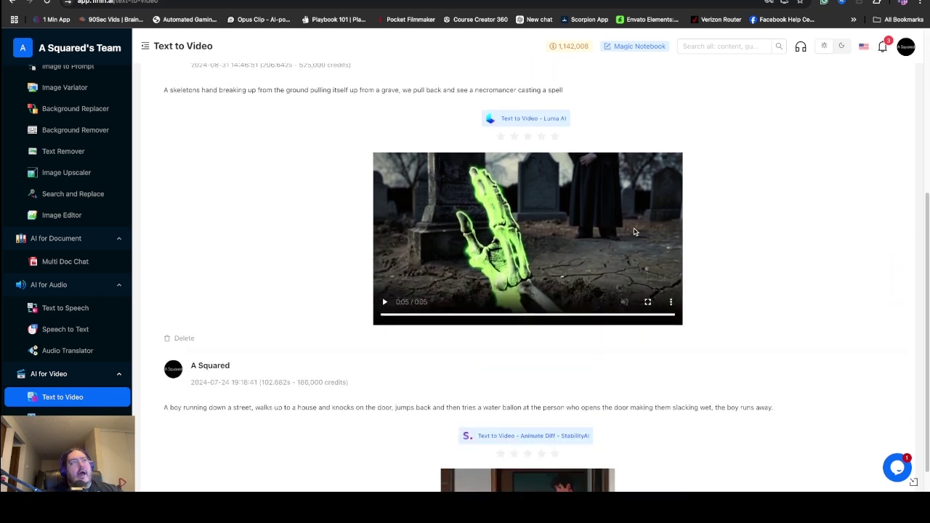
scroll(637, 240, "up", 5)
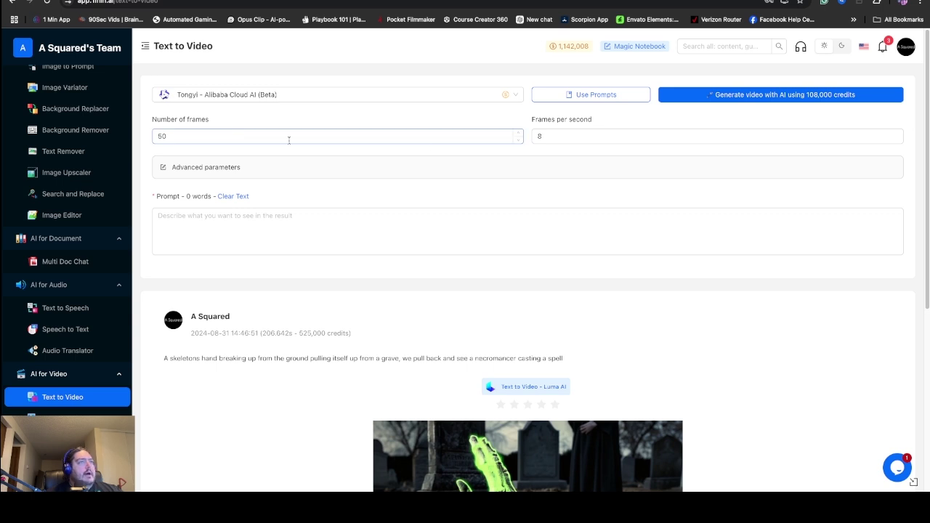
Step: Switch the video model back to Luma AI
left_click(331, 90)
left_click(331, 91)
left_click(331, 90)
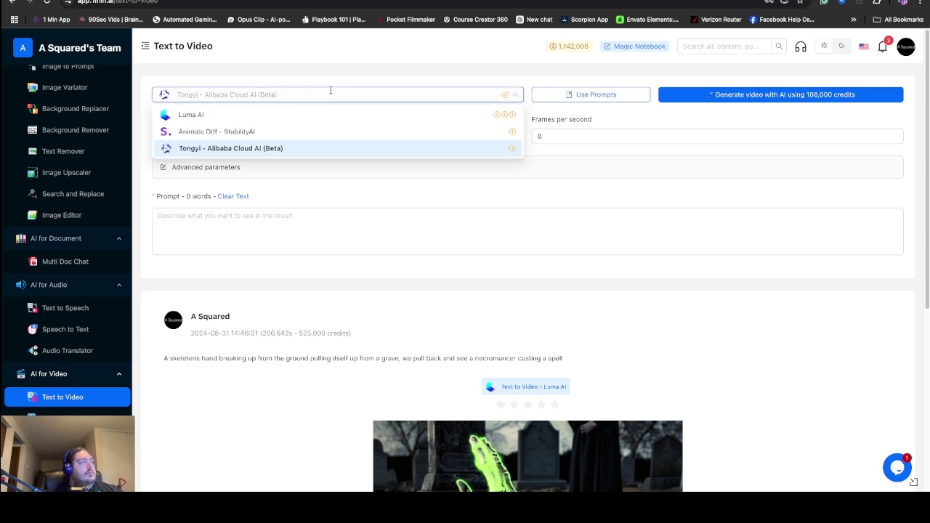
left_click(330, 90)
left_click(330, 90)
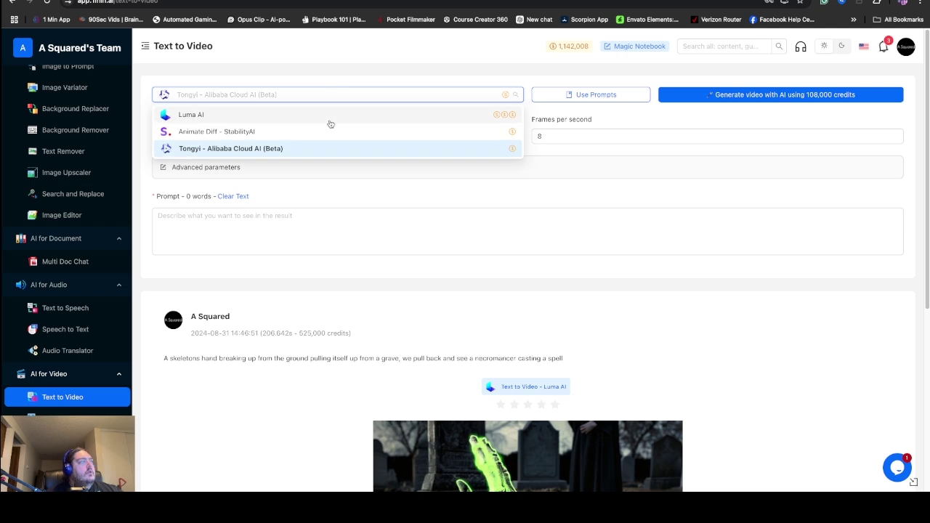
left_click(329, 119)
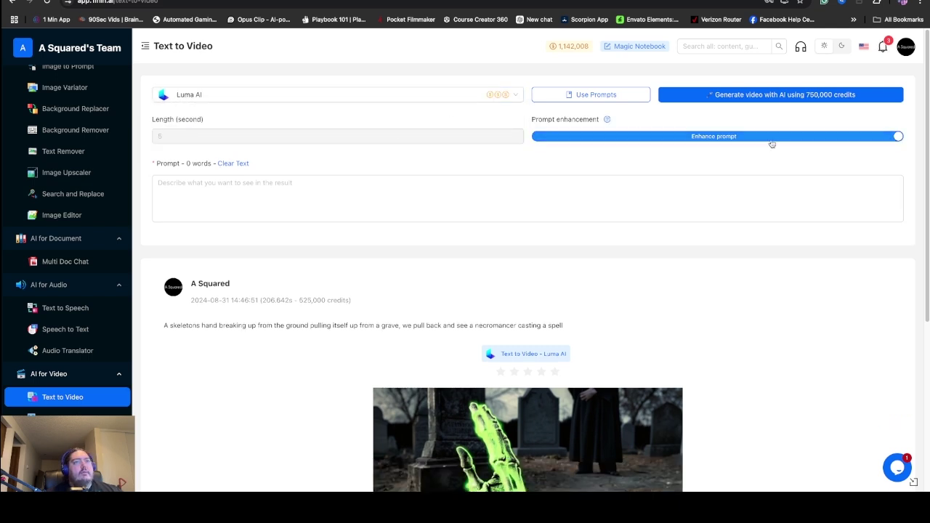
Step: Toggle Prompt enhancement off and back on, leaving it enabled
left_click(637, 135)
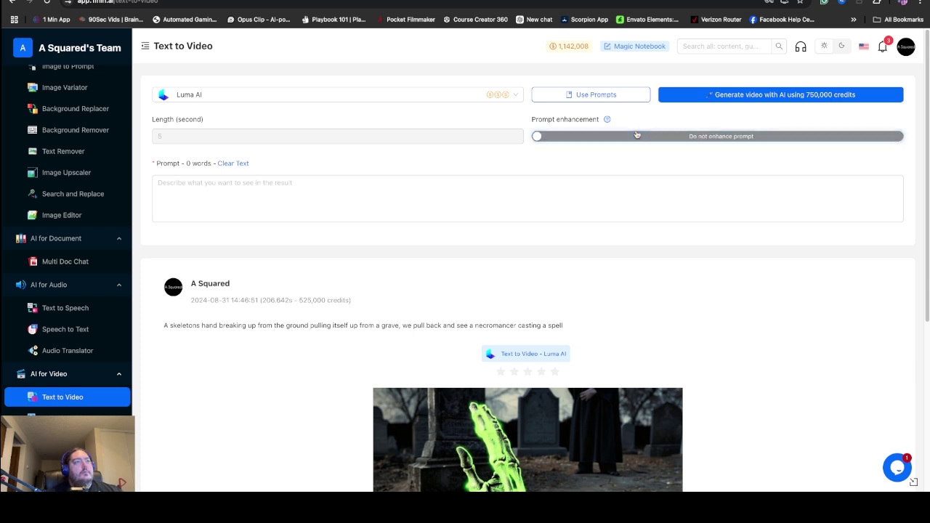
left_click(634, 136)
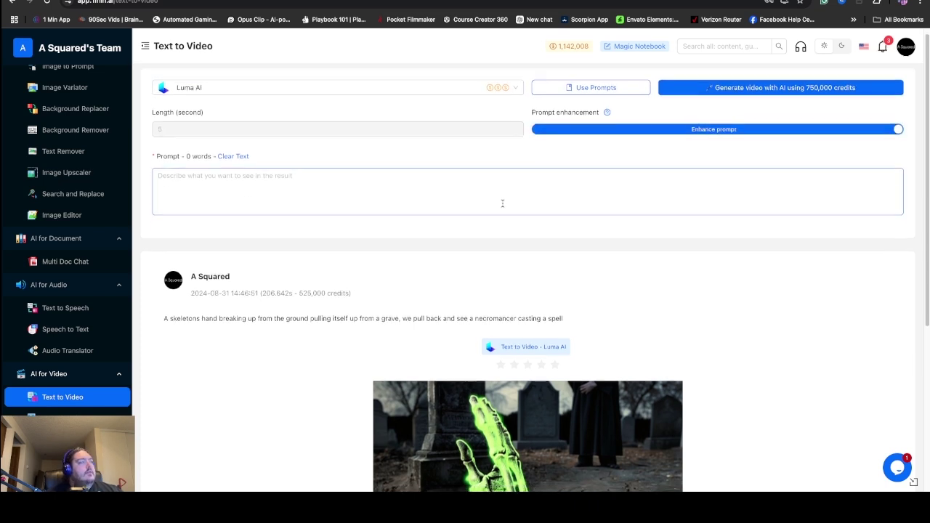
scroll(503, 207, "down", 2)
scroll(503, 207, "down", 3)
scroll(503, 208, "up", 4)
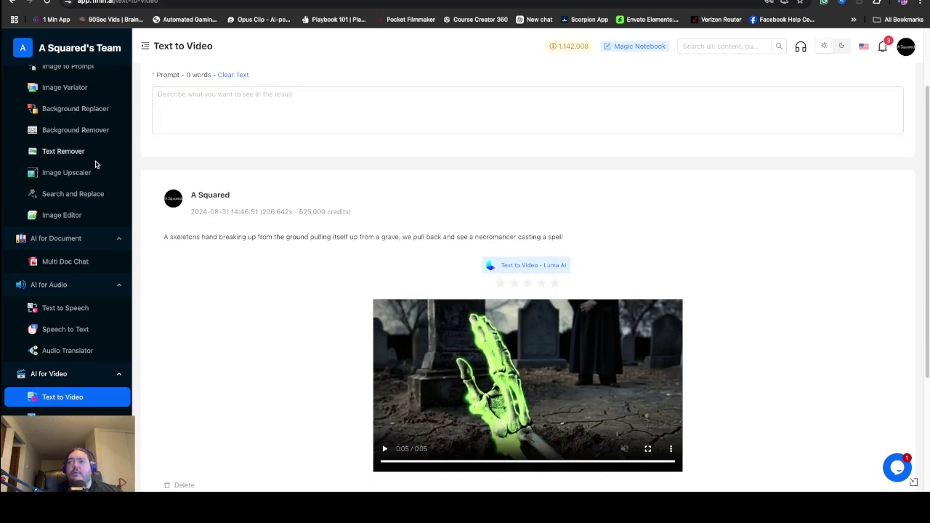
scroll(95, 165, "up", 2)
scroll(94, 165, "up", 6)
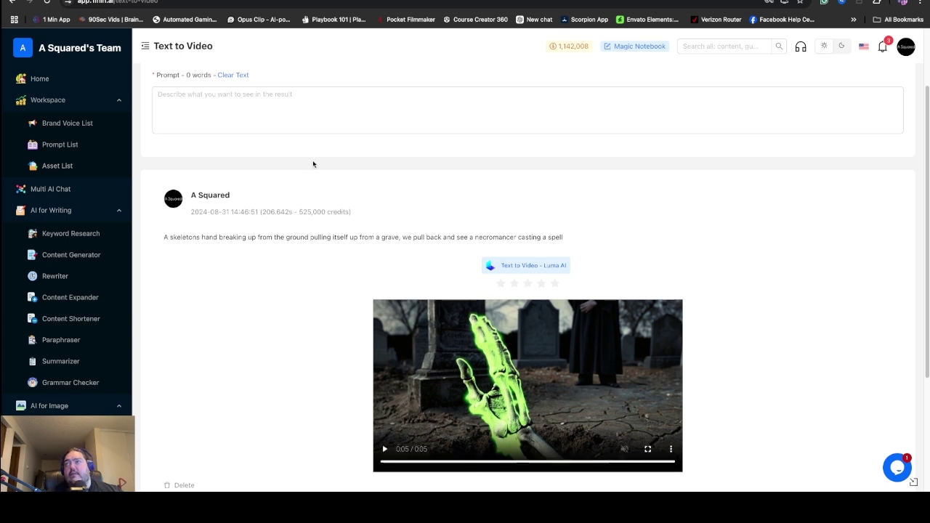
scroll(314, 162, "up", 2)
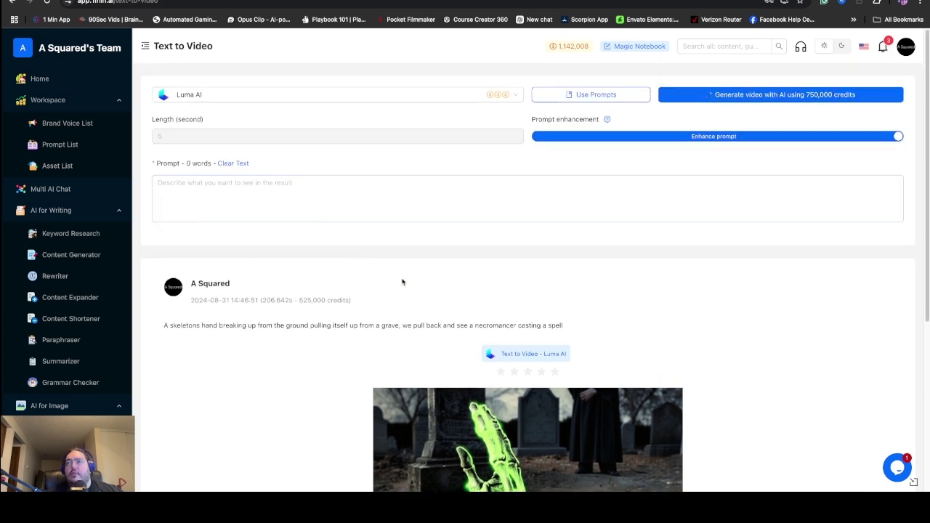